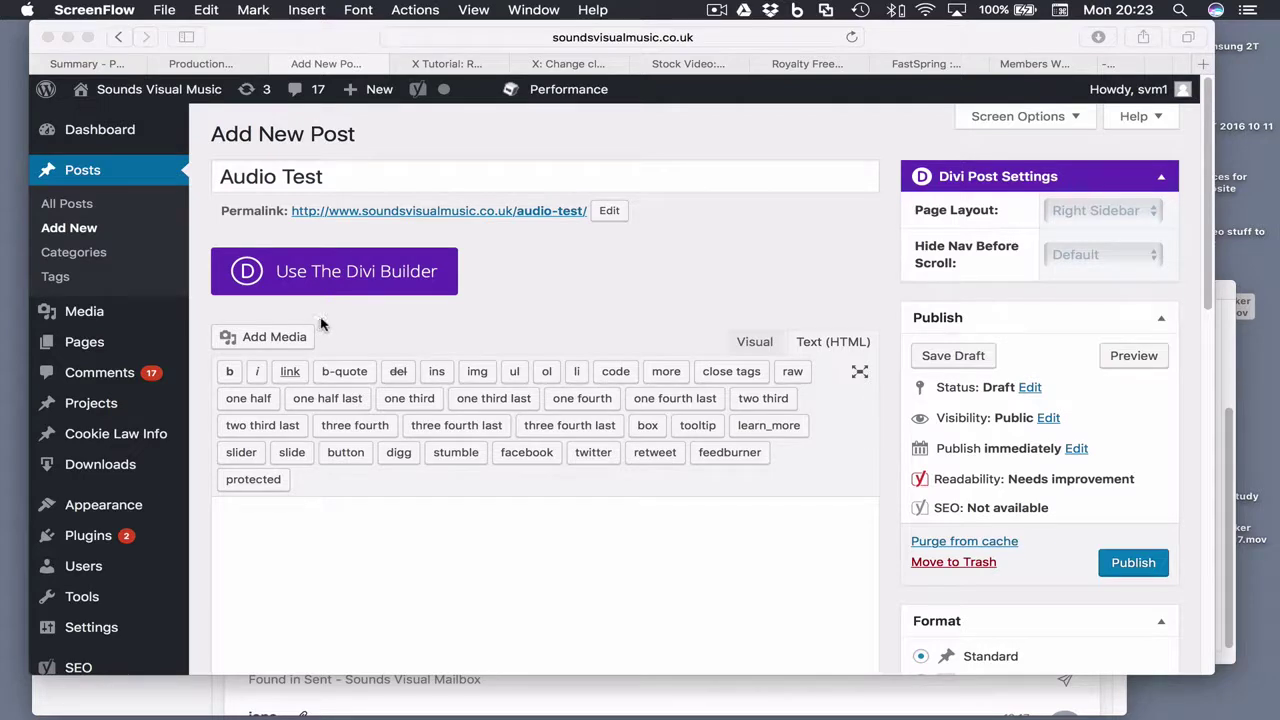
Insert the MS0884 Piano Documentary mp3 from the Media Library into the Audio Test post.
{"action": "left_click", "coordinate": [273, 340]}
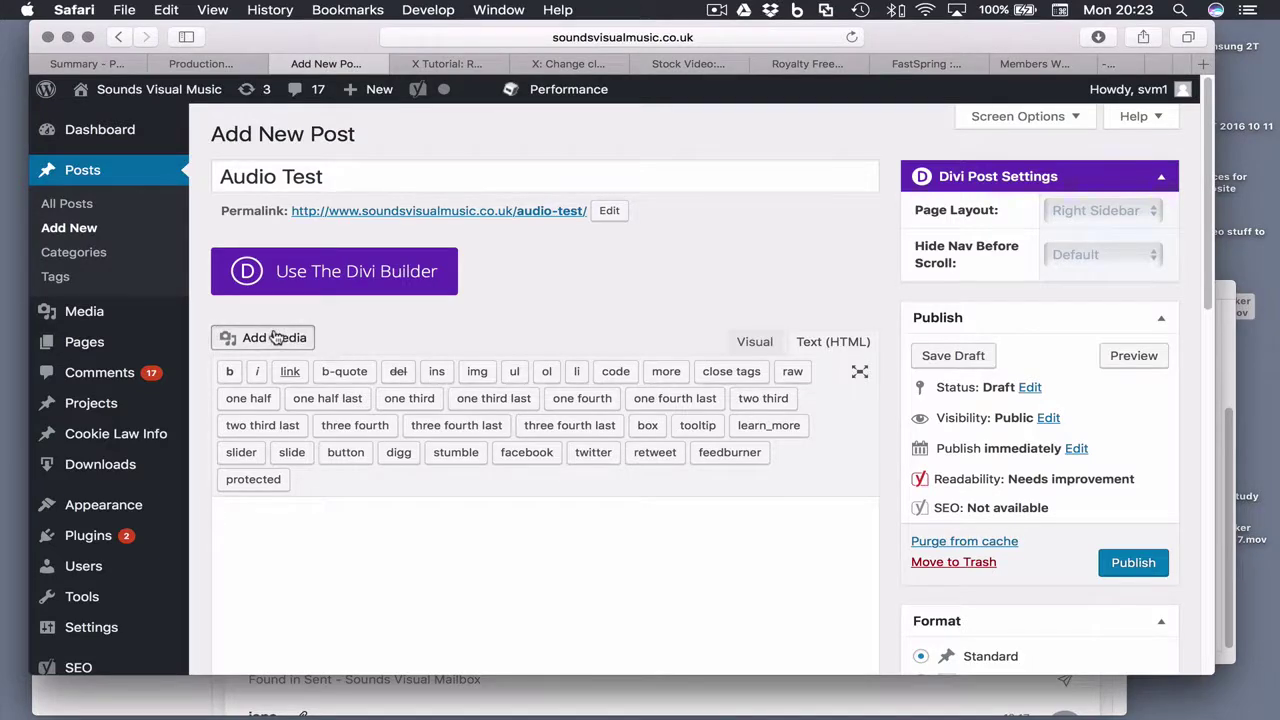
{"action": "left_click", "coordinate": [273, 339]}
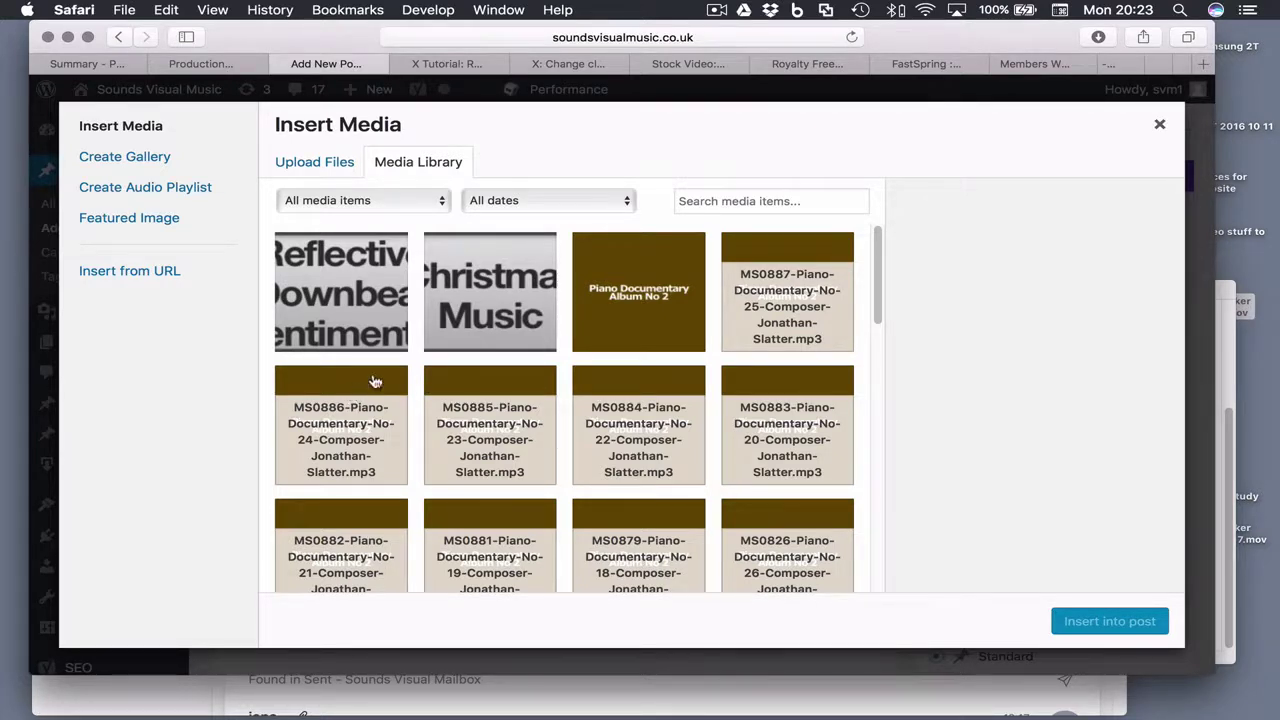
{"action": "left_click", "coordinate": [330, 166]}
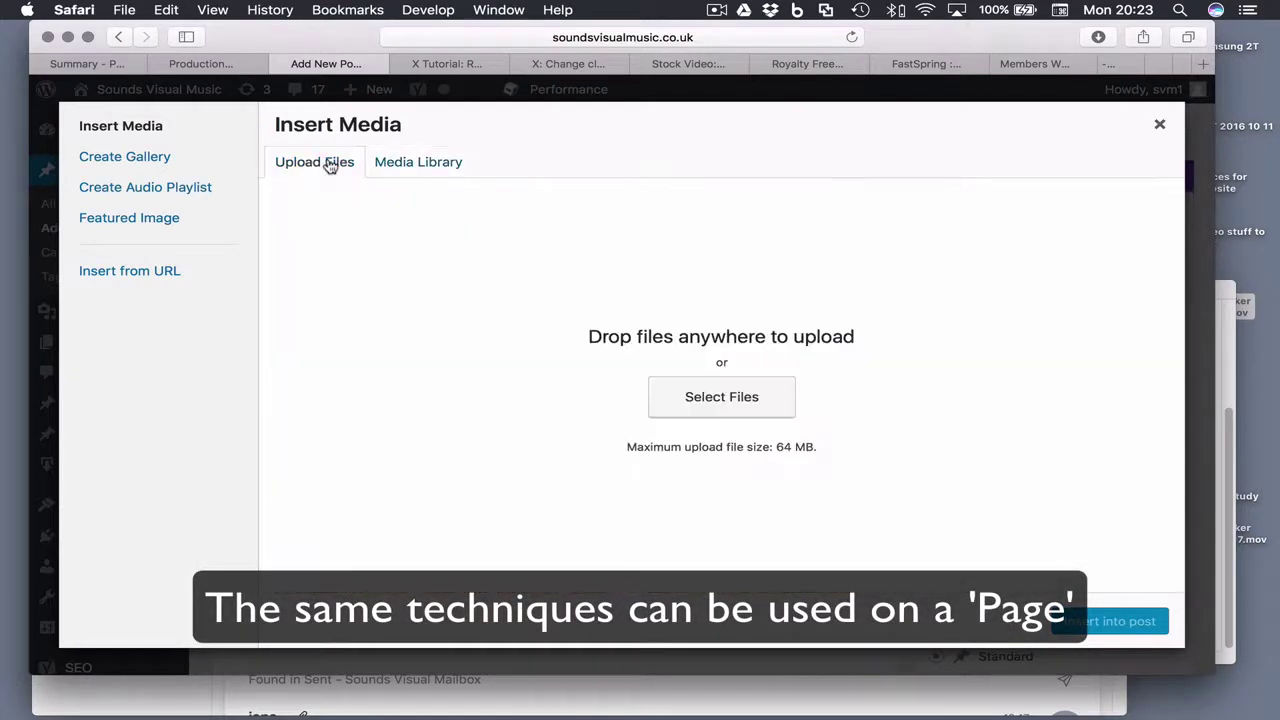
{"action": "left_click", "coordinate": [420, 168]}
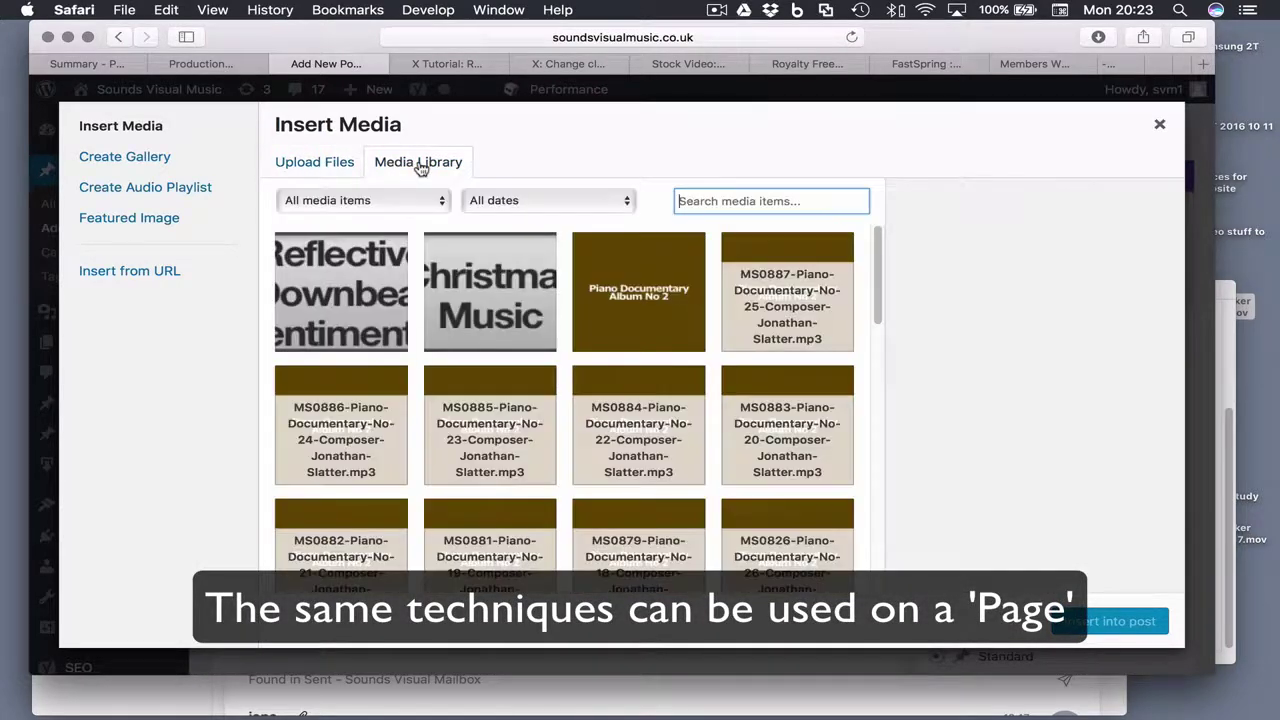
{"action": "left_click", "coordinate": [617, 425]}
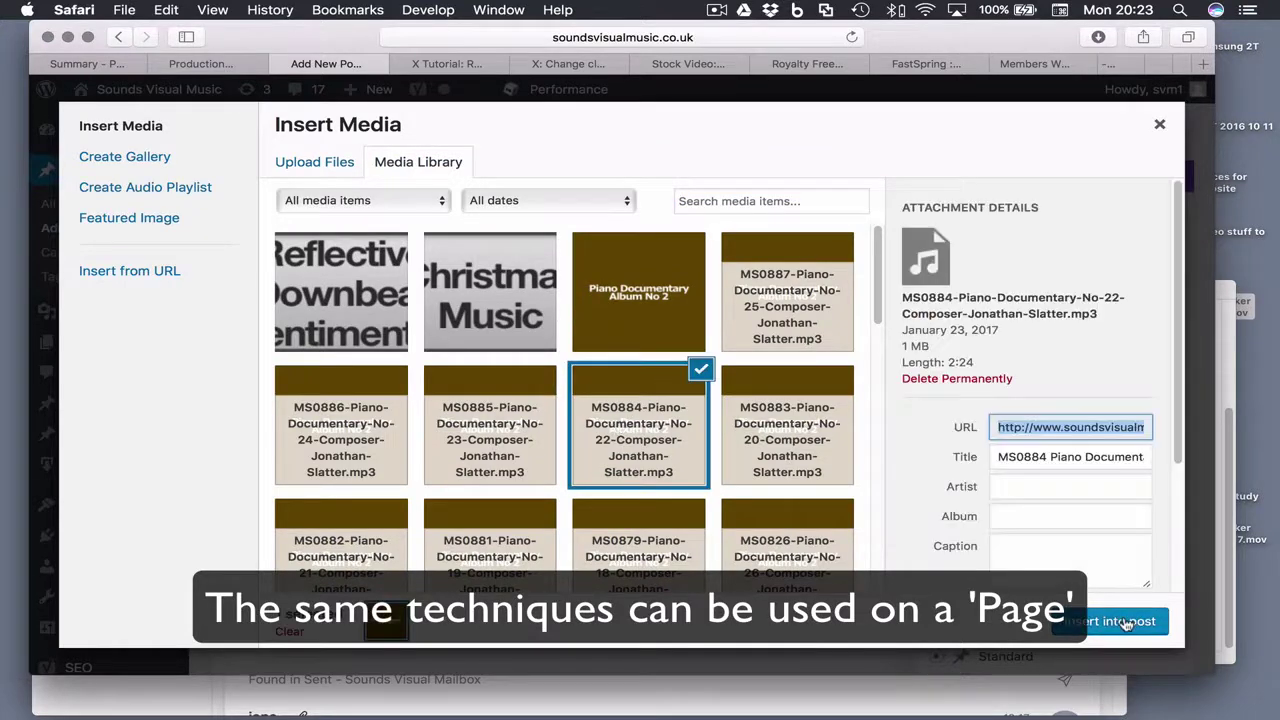
{"action": "left_click", "coordinate": [1122, 624]}
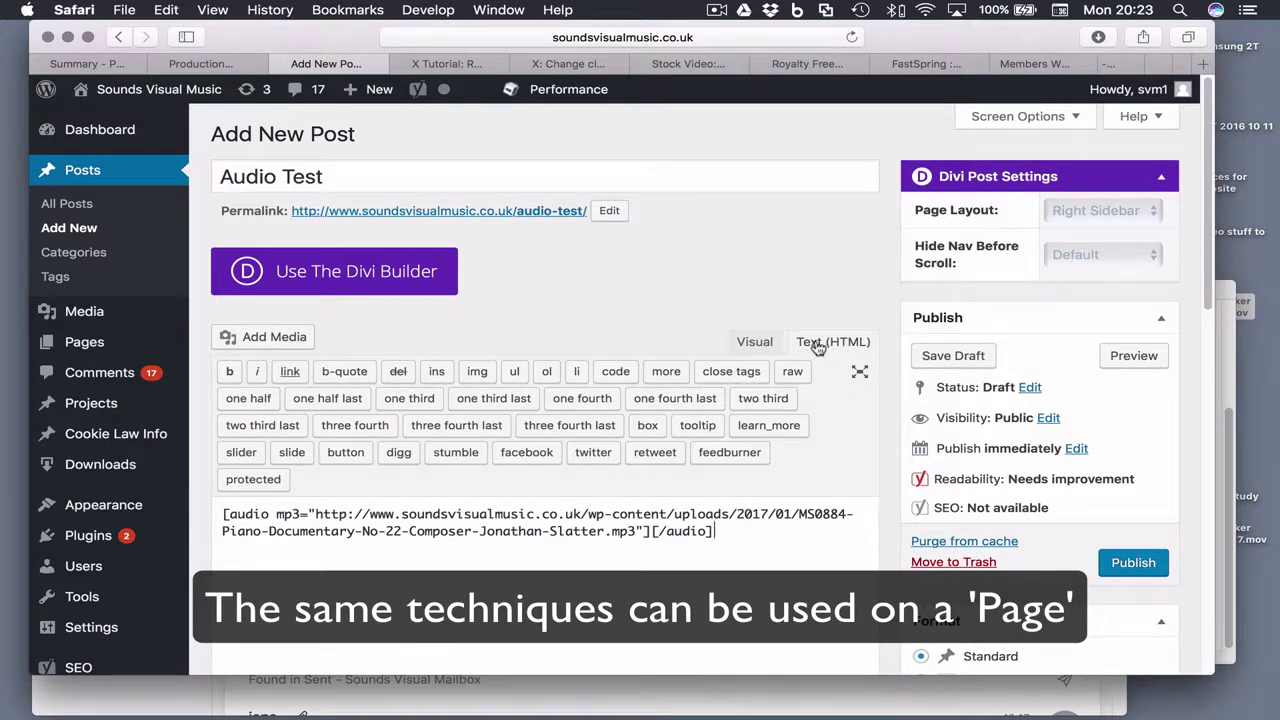
In the Visual editor, play and then pause the MS0884 audio player to test it.
{"action": "left_click", "coordinate": [757, 345]}
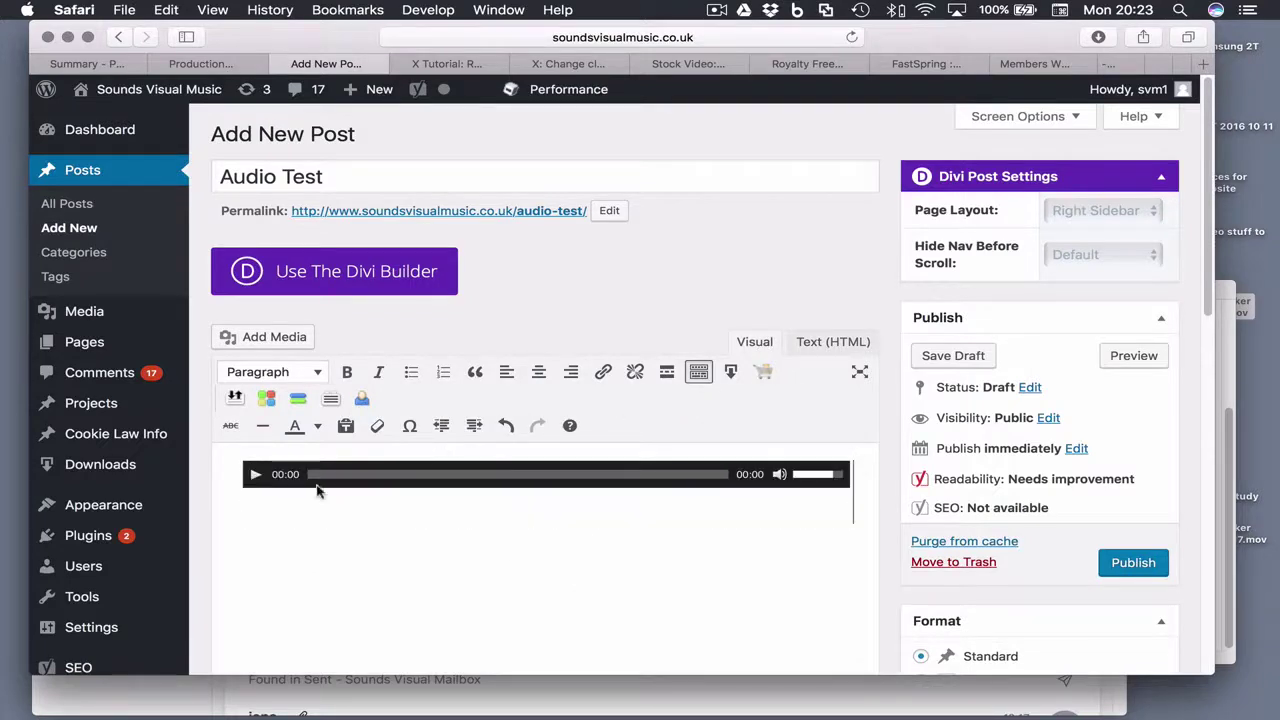
{"action": "left_click", "coordinate": [256, 477]}
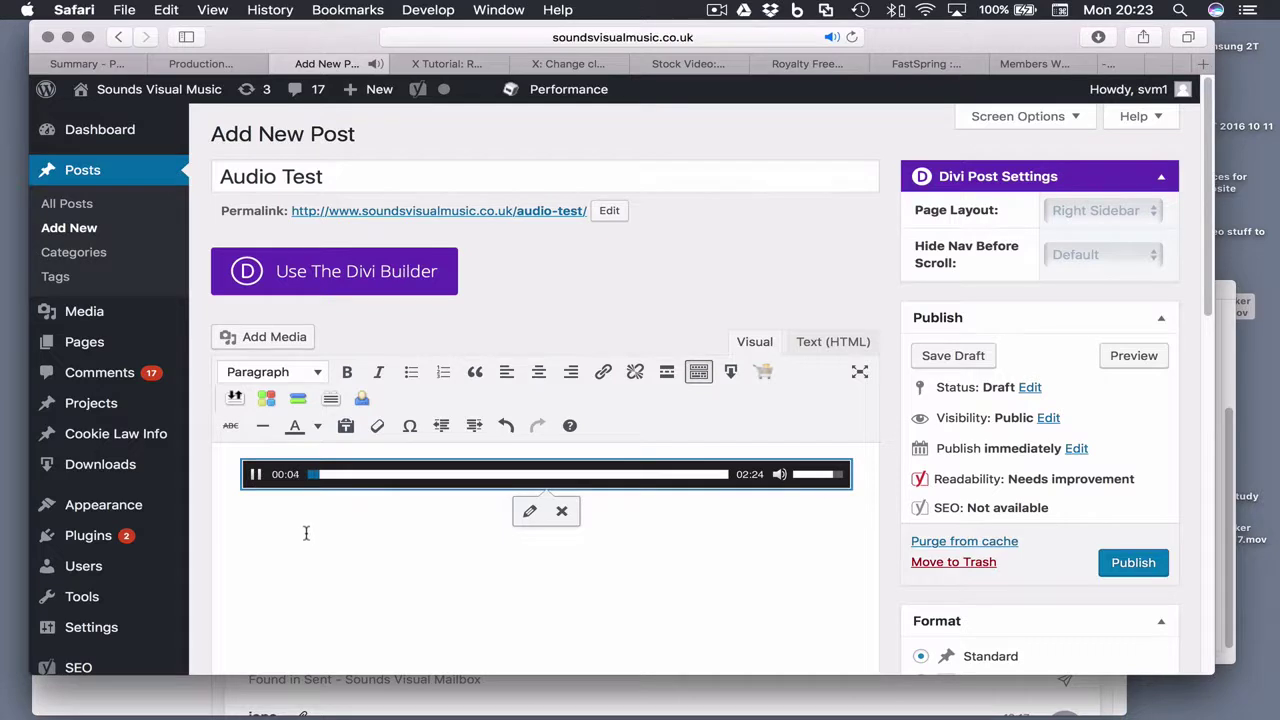
{"action": "left_click", "coordinate": [256, 478]}
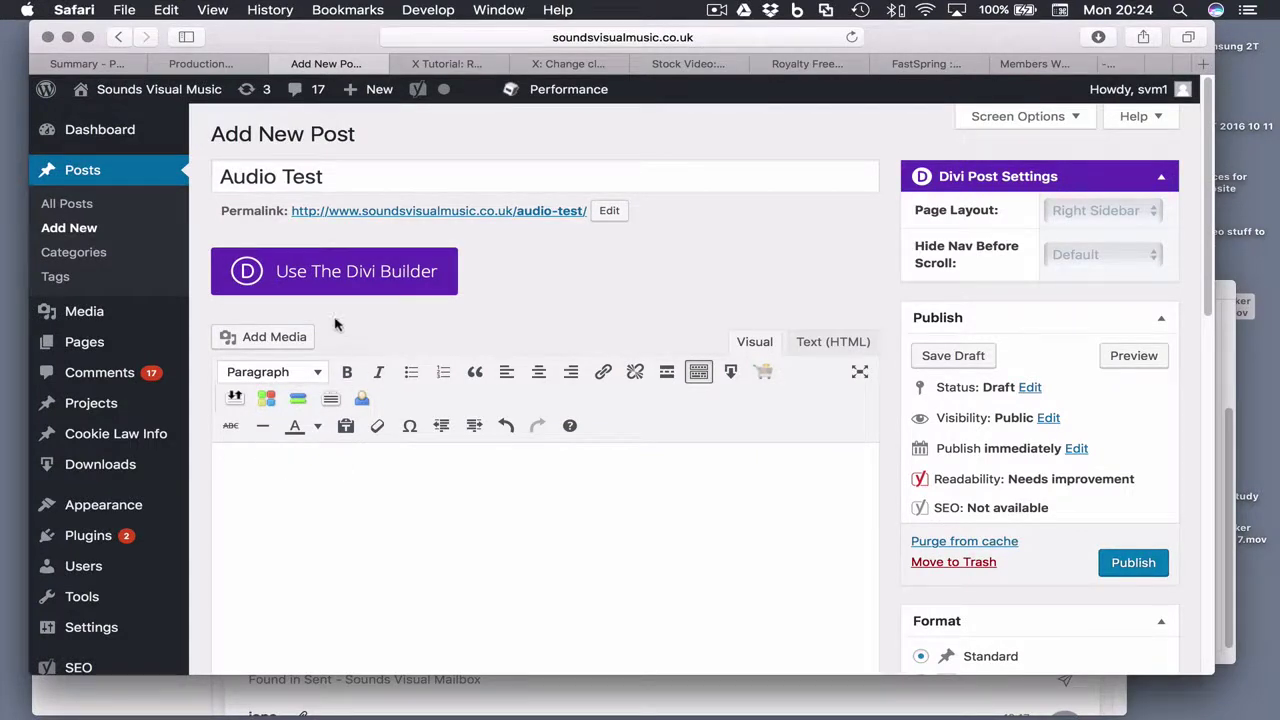
Create an audio playlist from the MS0885, MS0887 and MS0882 piano tracks.
{"action": "left_click", "coordinate": [273, 339]}
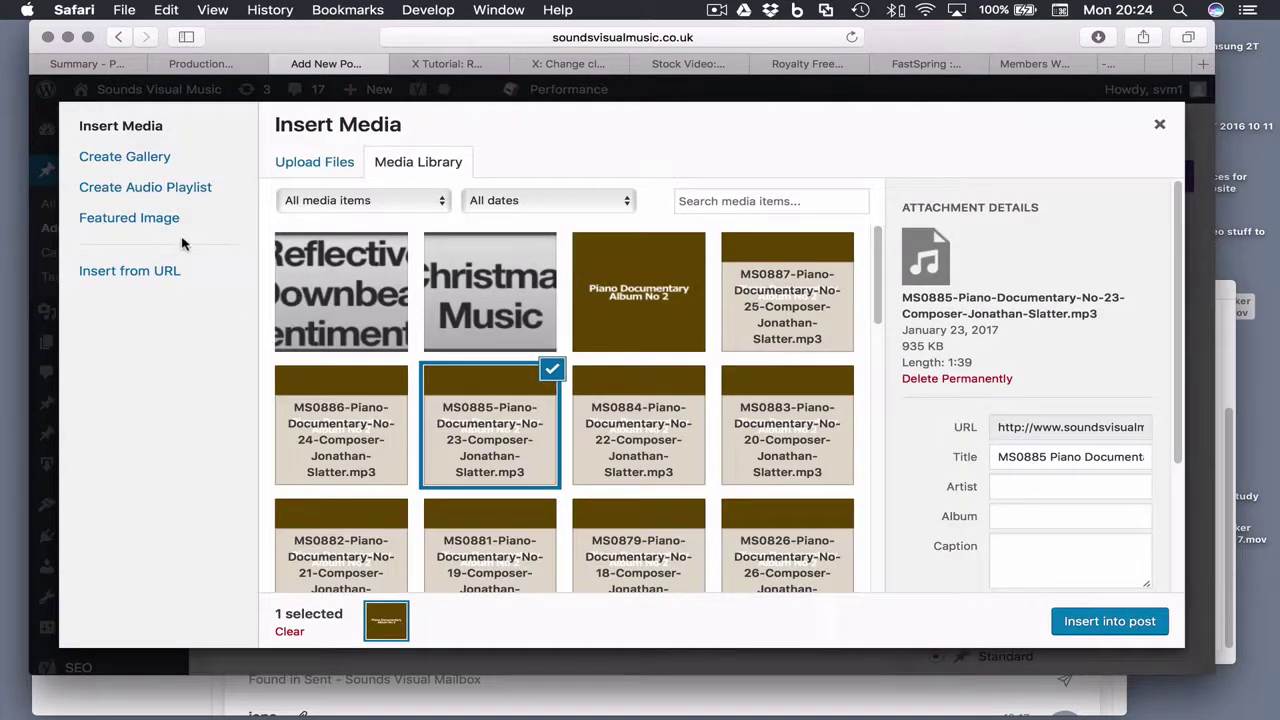
{"action": "left_click", "coordinate": [144, 191]}
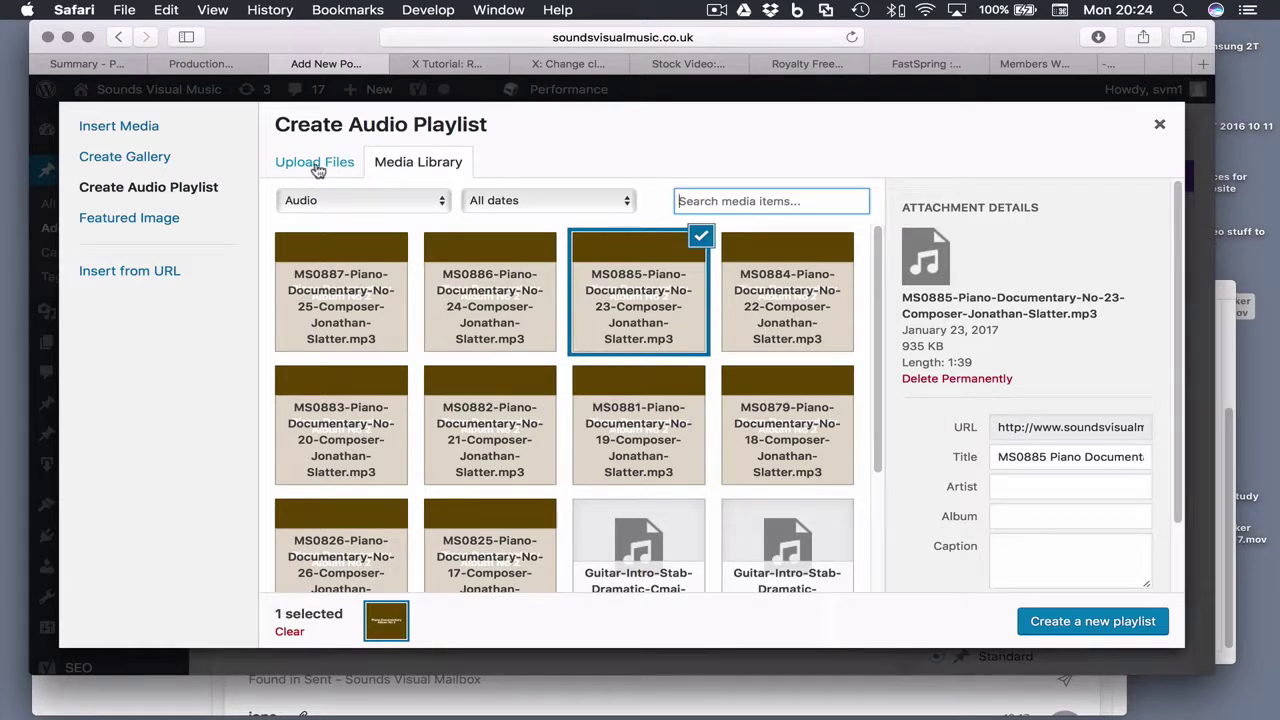
{"action": "left_click", "coordinate": [317, 165]}
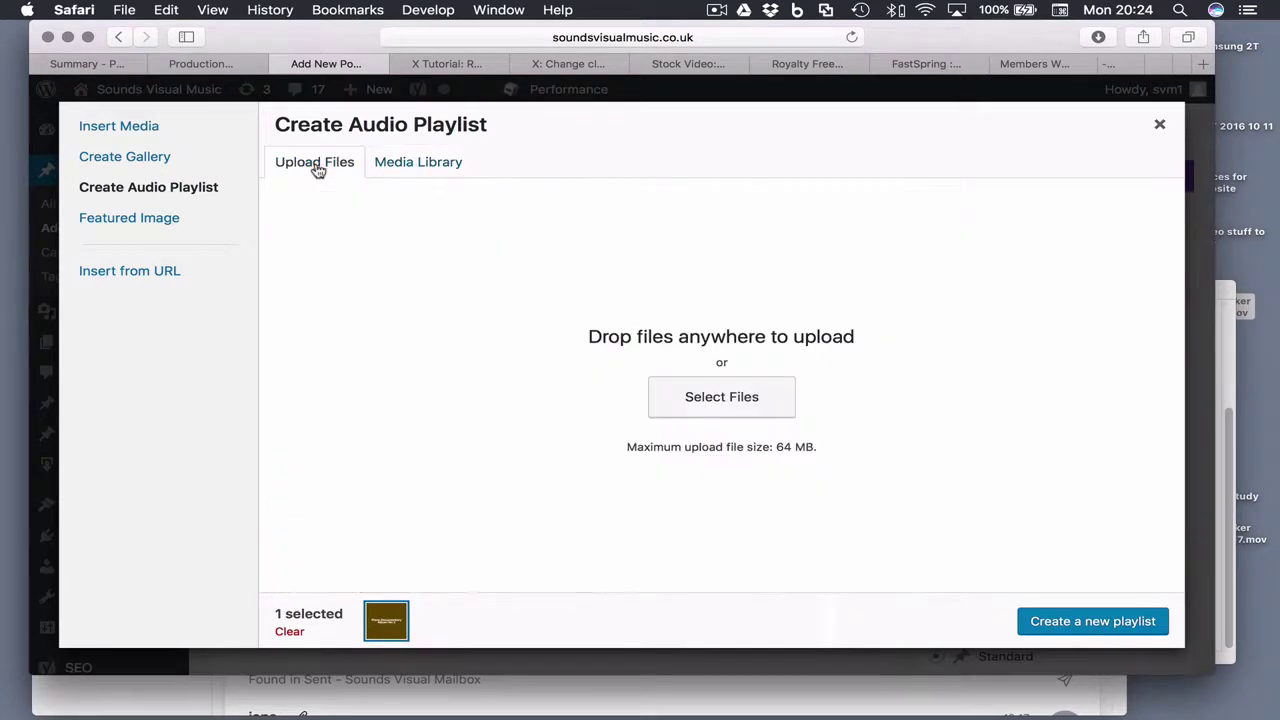
{"action": "left_click", "coordinate": [398, 164]}
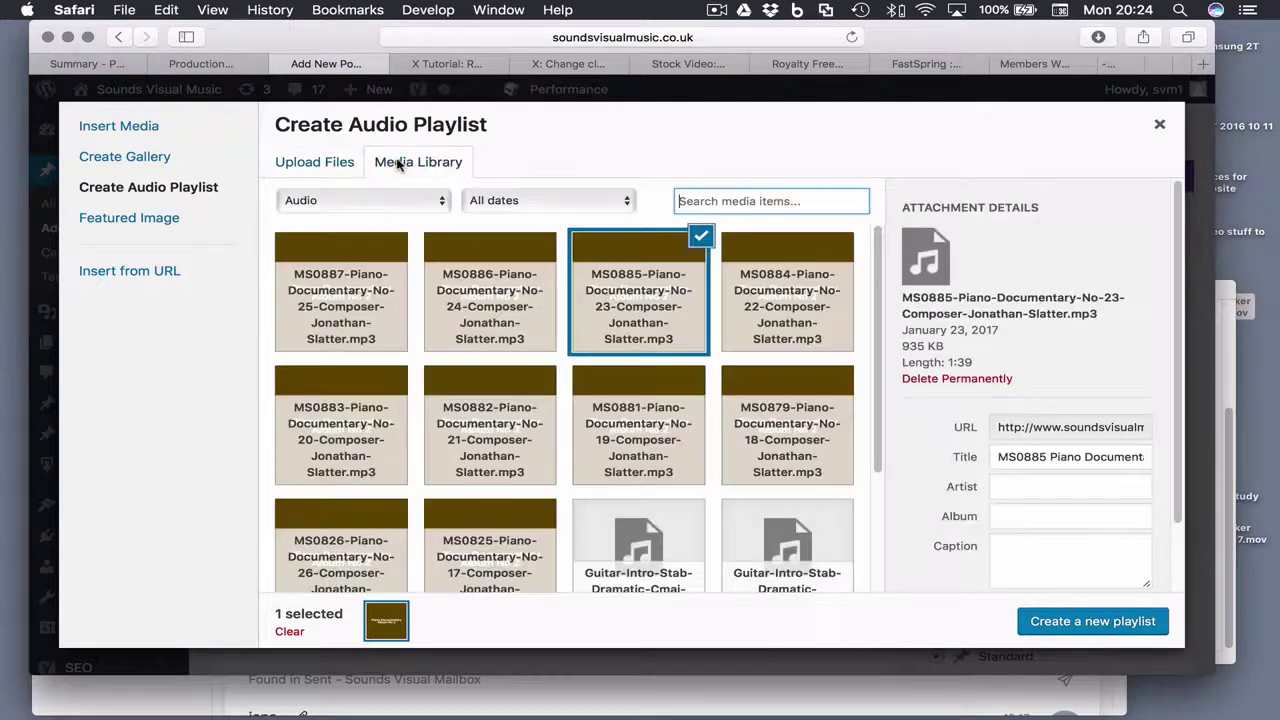
{"action": "left_click", "coordinate": [358, 300]}
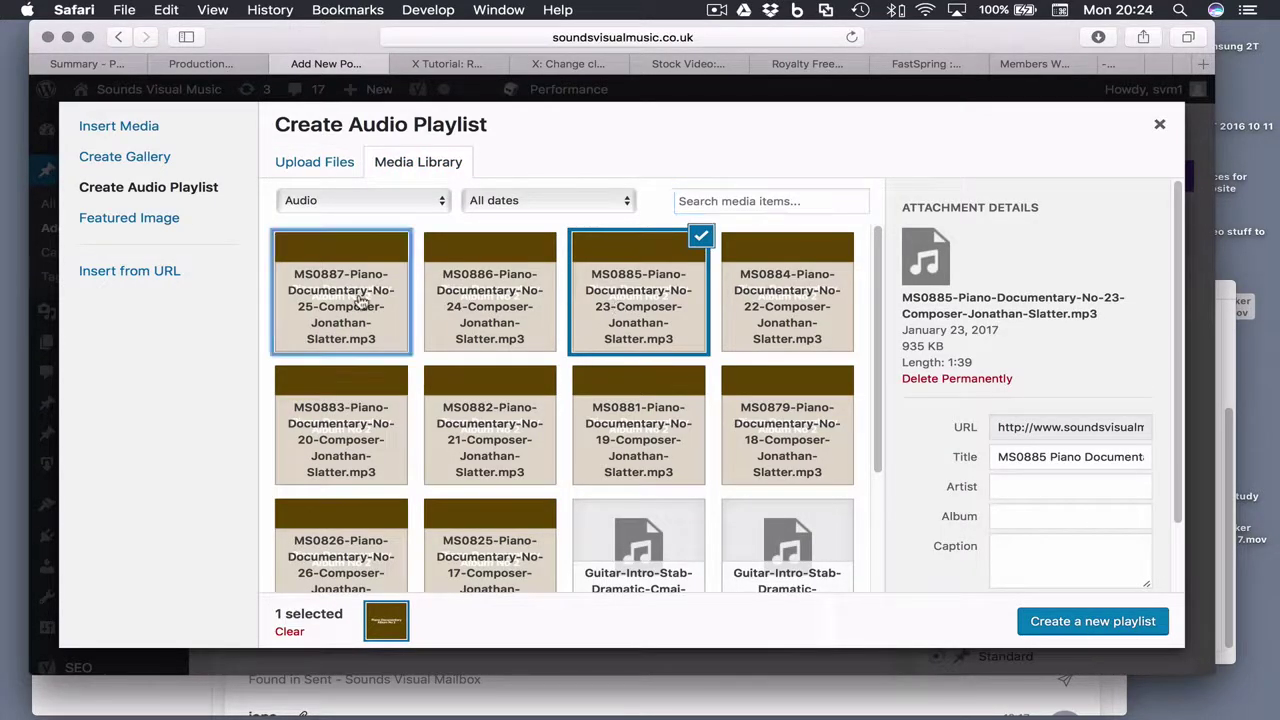
{"action": "left_click", "coordinate": [478, 420]}
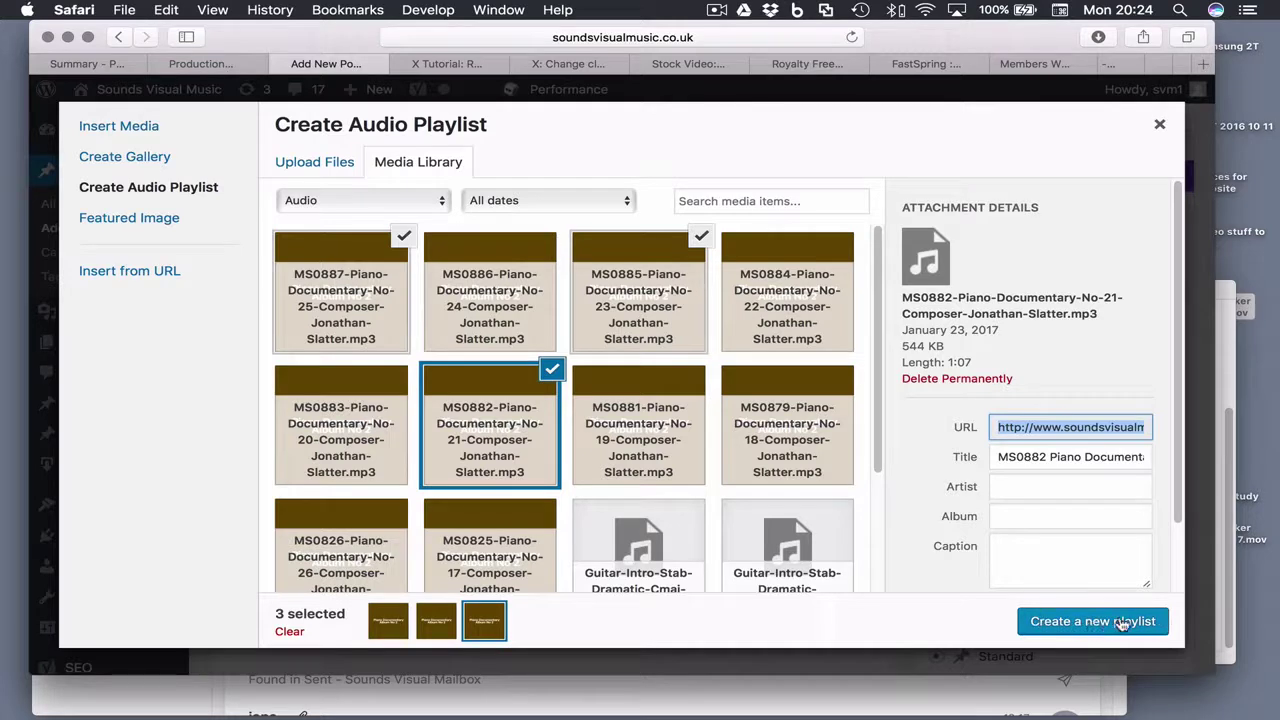
{"action": "left_click", "coordinate": [1084, 624]}
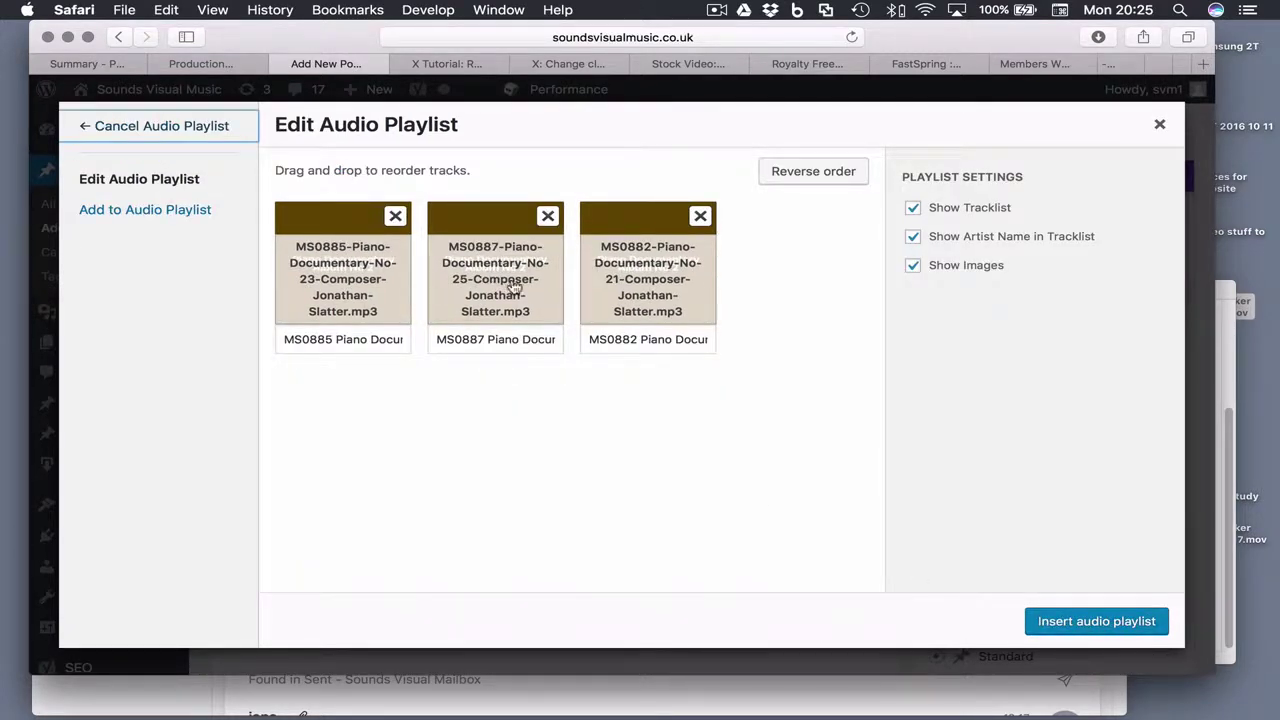
Move MS0882 first, hide artist names in the tracklist, and insert the playlist into the post.
{"action": "left_click_drag", "start_coordinate": [620, 285], "coordinate": [312, 288]}
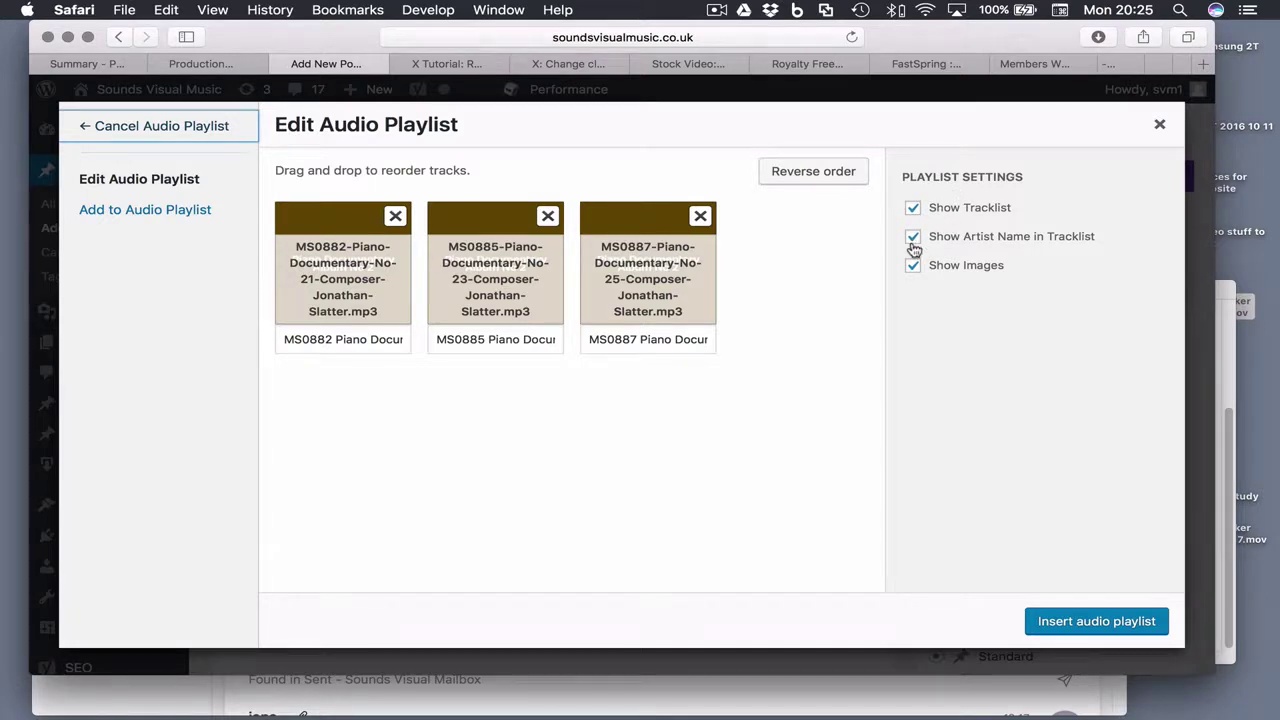
{"action": "left_click", "coordinate": [913, 241]}
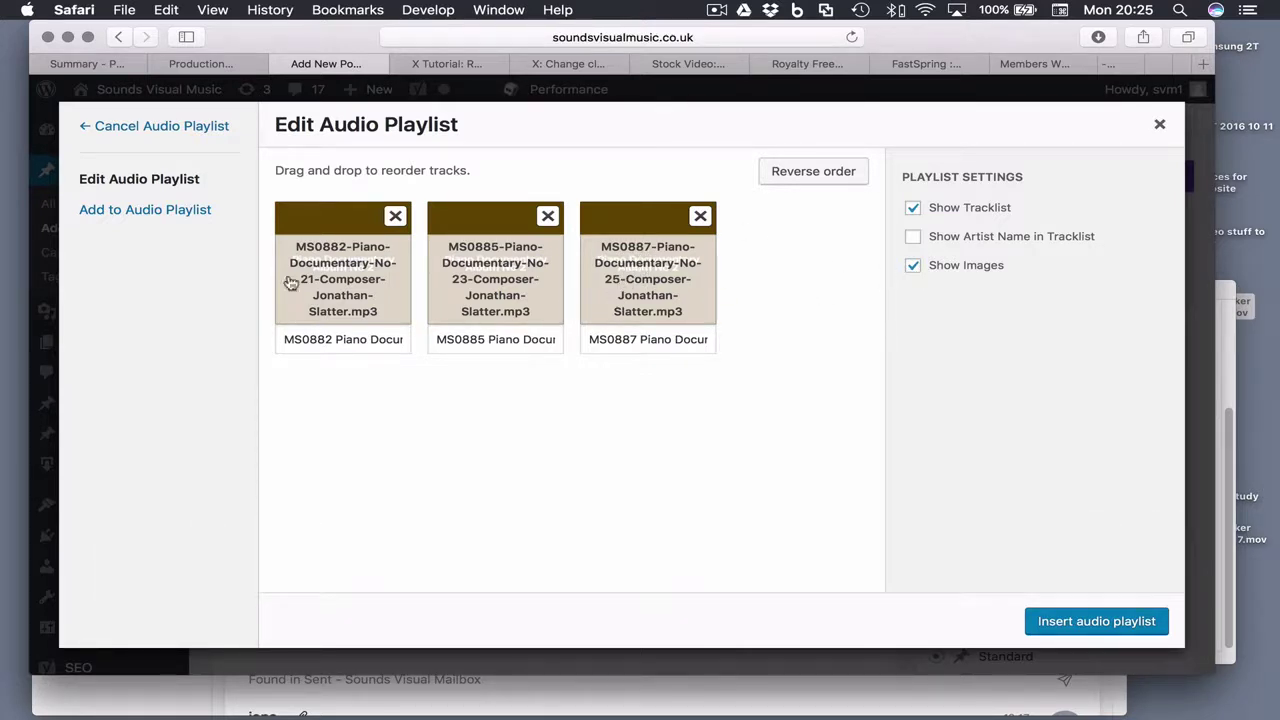
{"action": "left_click", "coordinate": [1075, 622]}
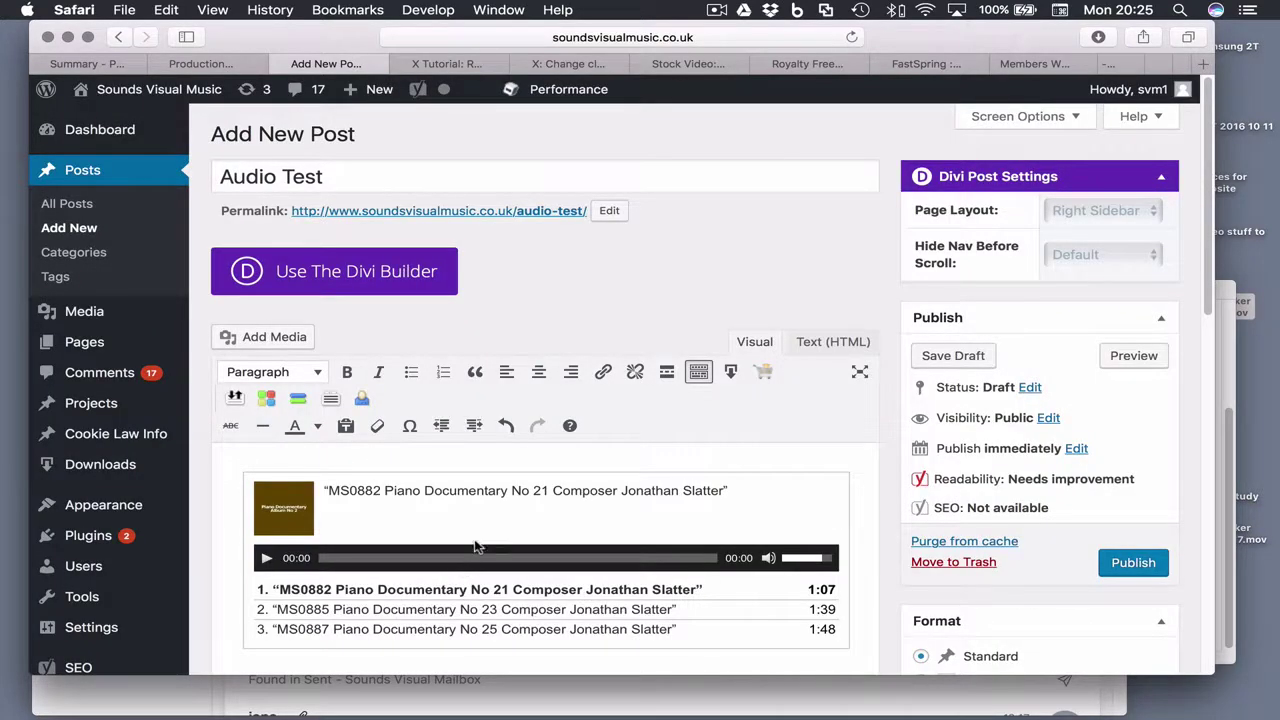
{"action": "scroll", "coordinate": [472, 548], "scroll_direction": "down", "scroll_amount": 3}
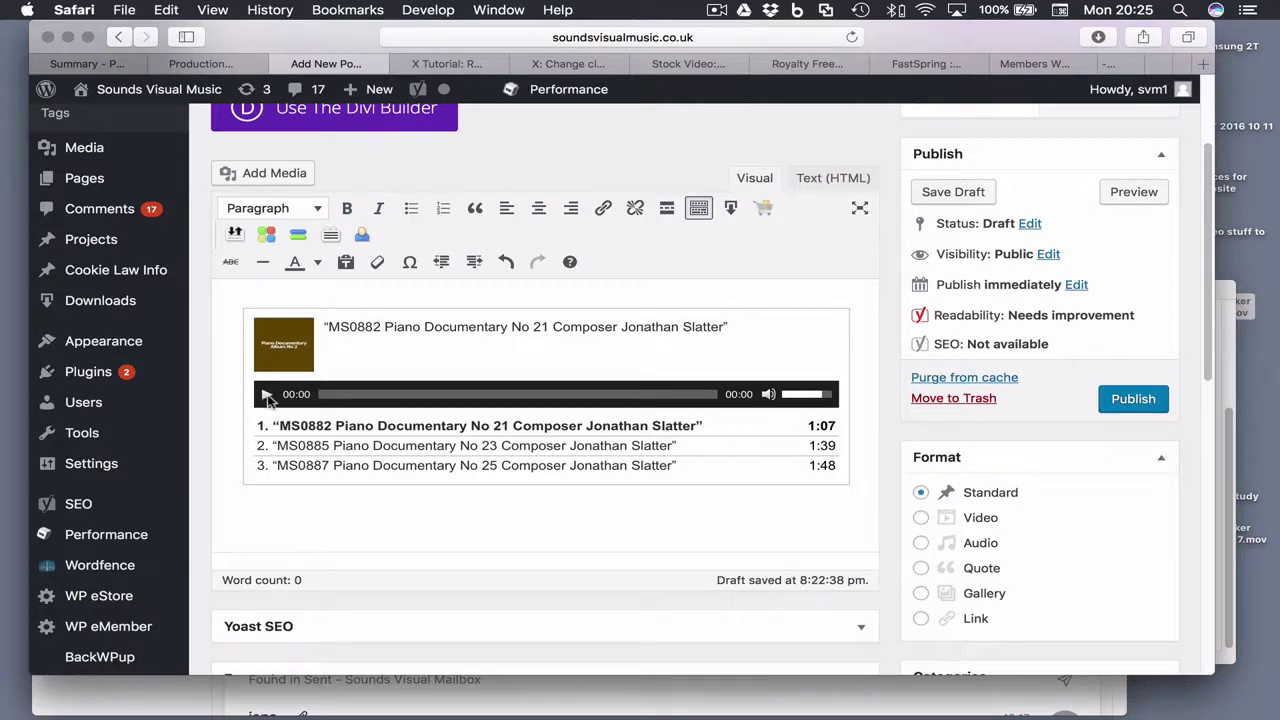
{"action": "left_click", "coordinate": [366, 449]}
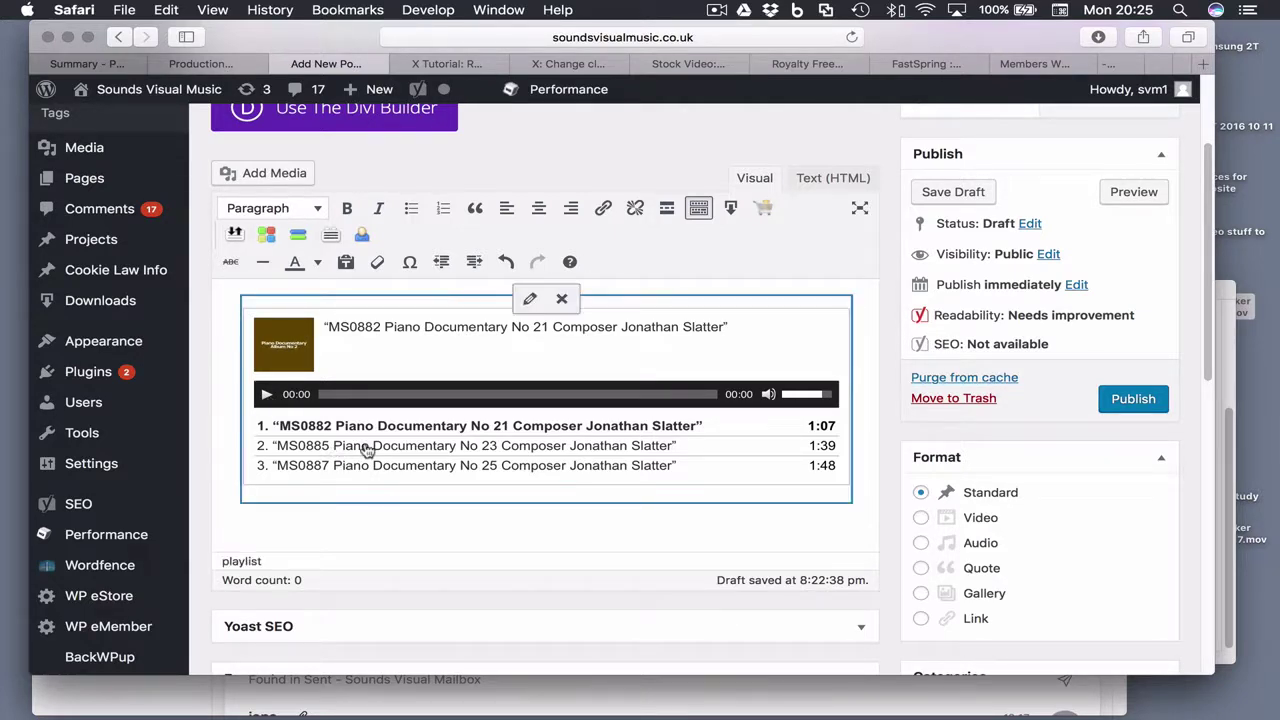
{"action": "left_click", "coordinate": [366, 447]}
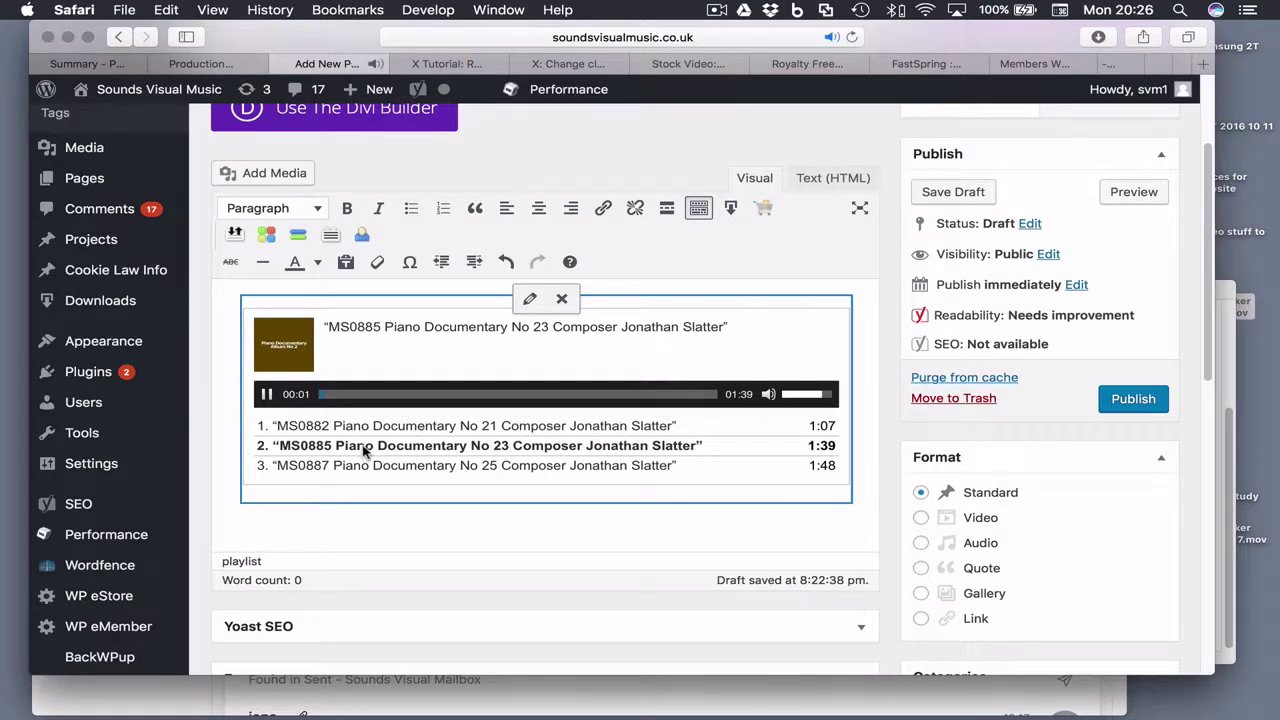
{"action": "left_click", "coordinate": [362, 467]}
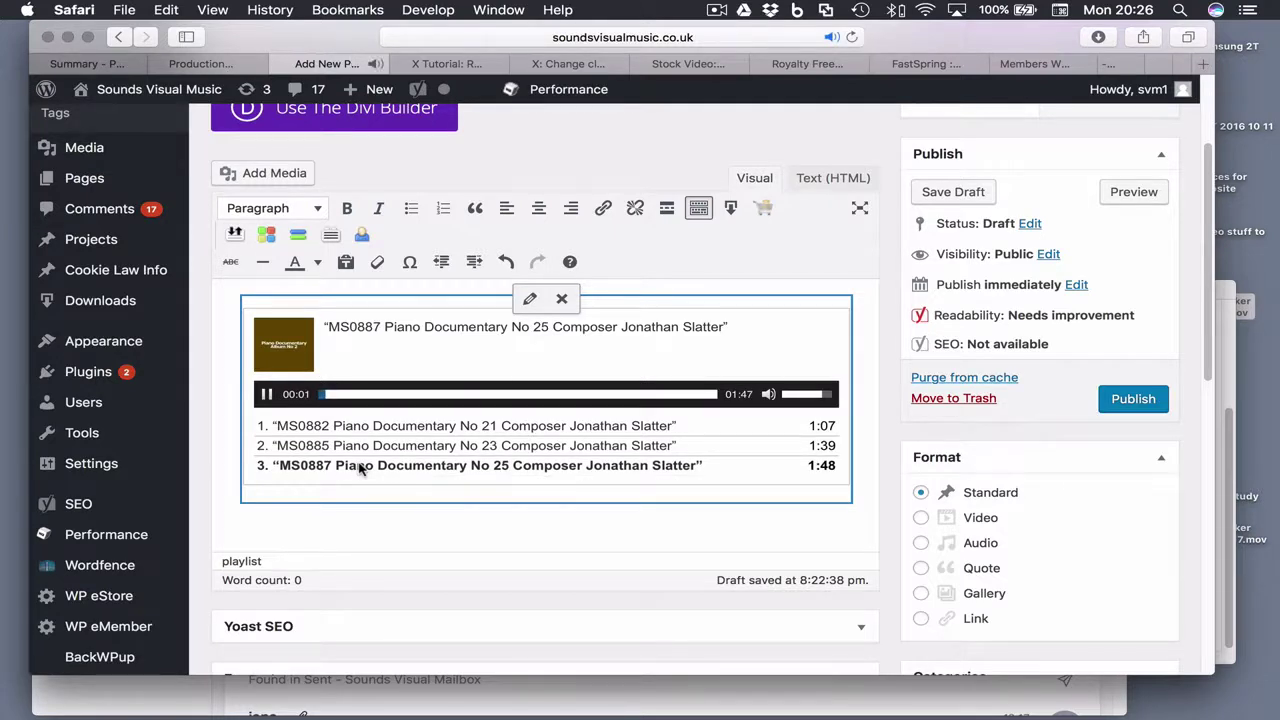
{"action": "left_click", "coordinate": [266, 394]}
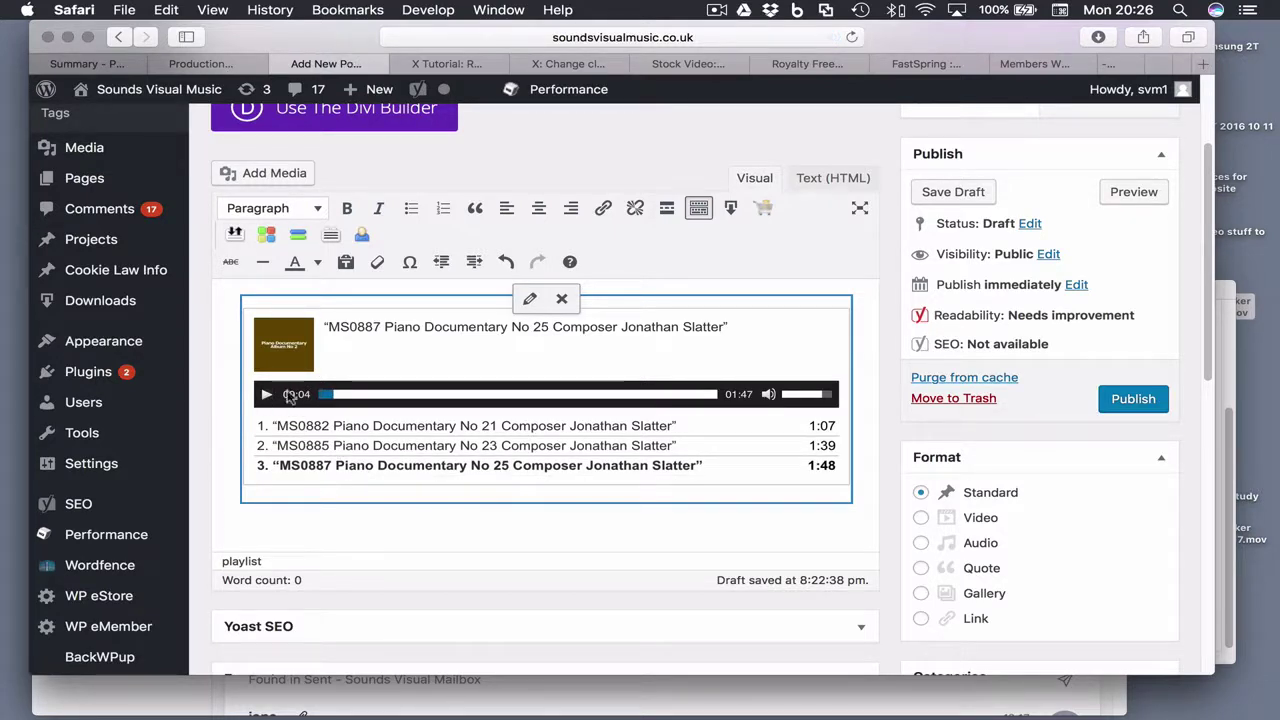
{"action": "left_click", "coordinate": [822, 178]}
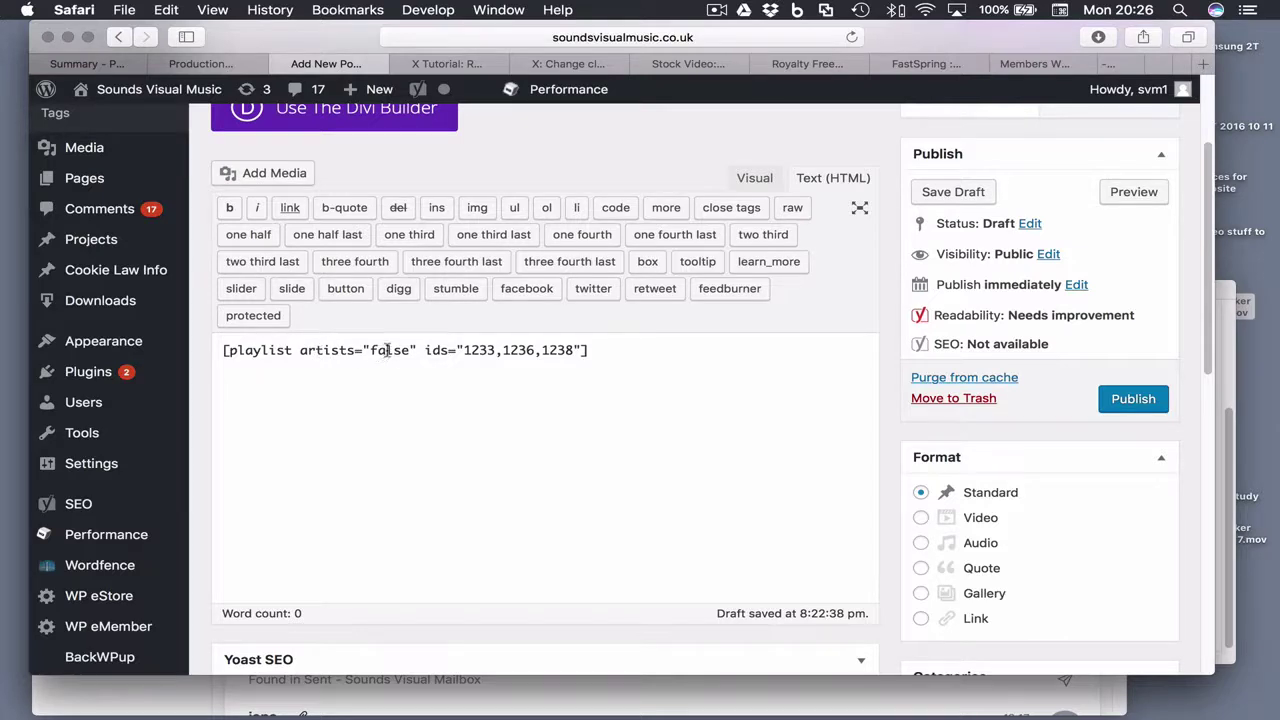
{"action": "left_click", "coordinate": [757, 178]}
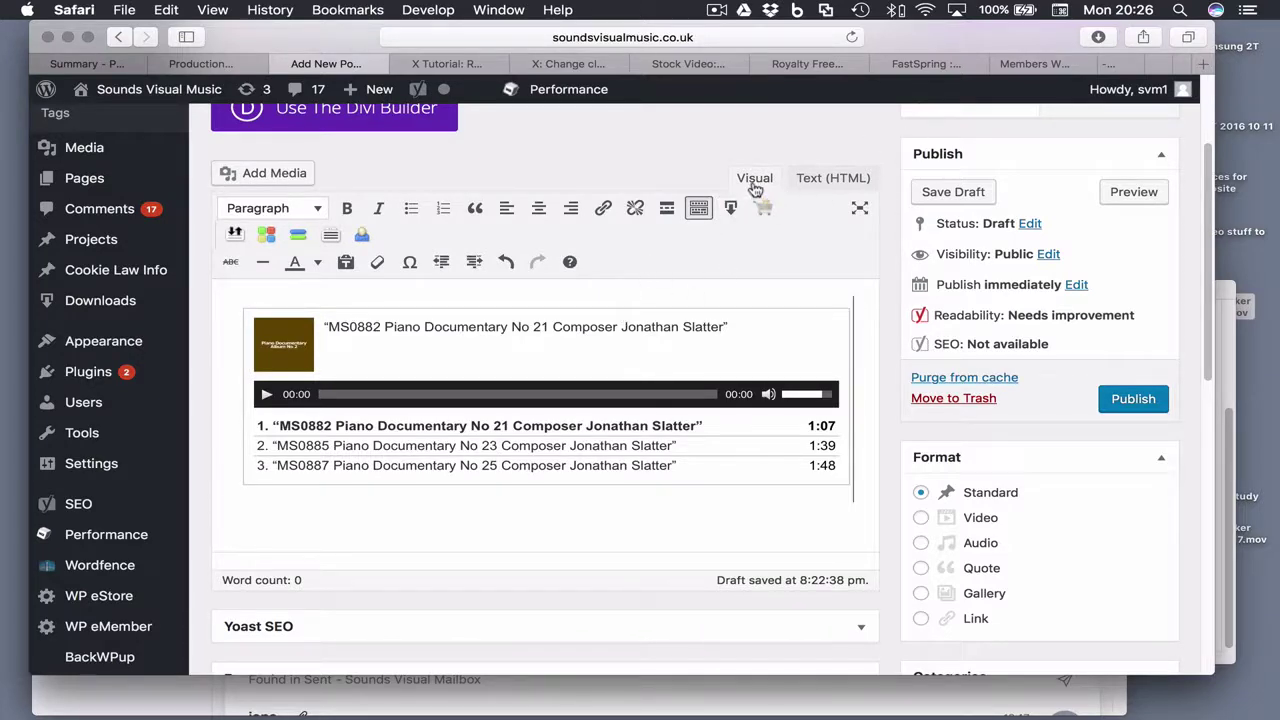
{"action": "left_click", "coordinate": [519, 359]}
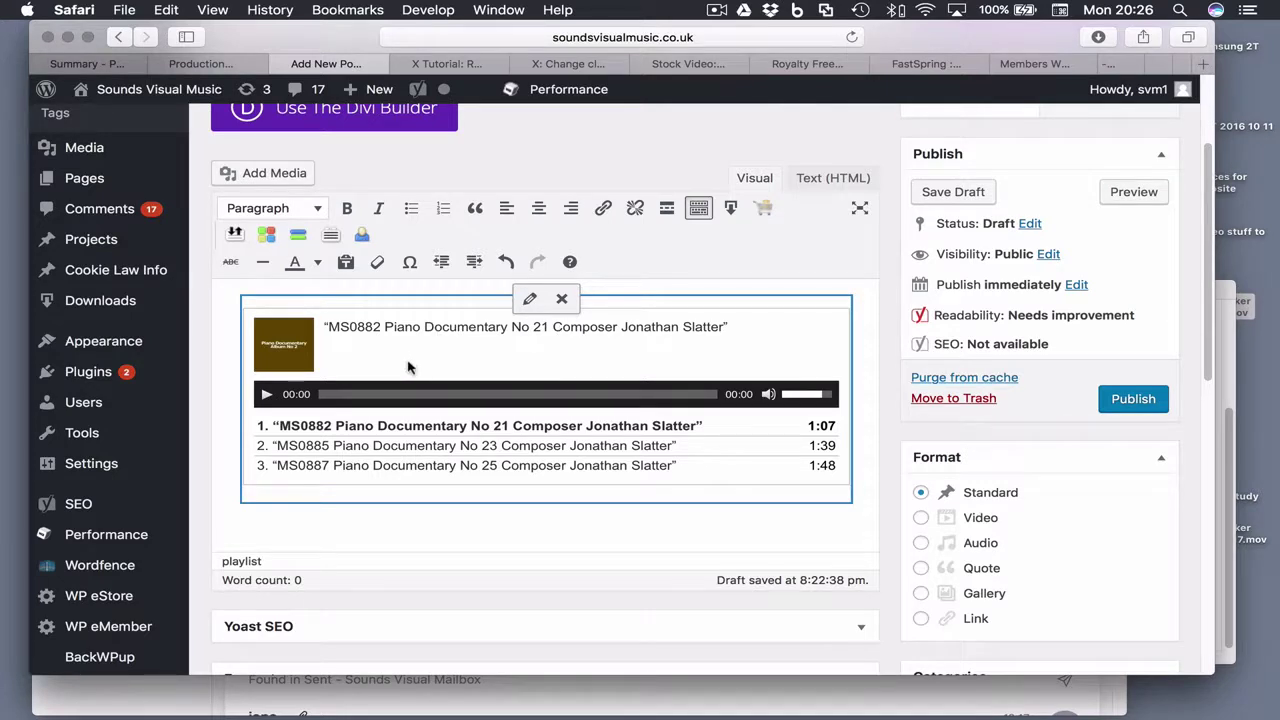
Swap MS0887 for MS0826 and MS0825, giving playlist order MS0882, MS0885, MS0826, MS0825.
{"action": "left_click", "coordinate": [530, 302]}
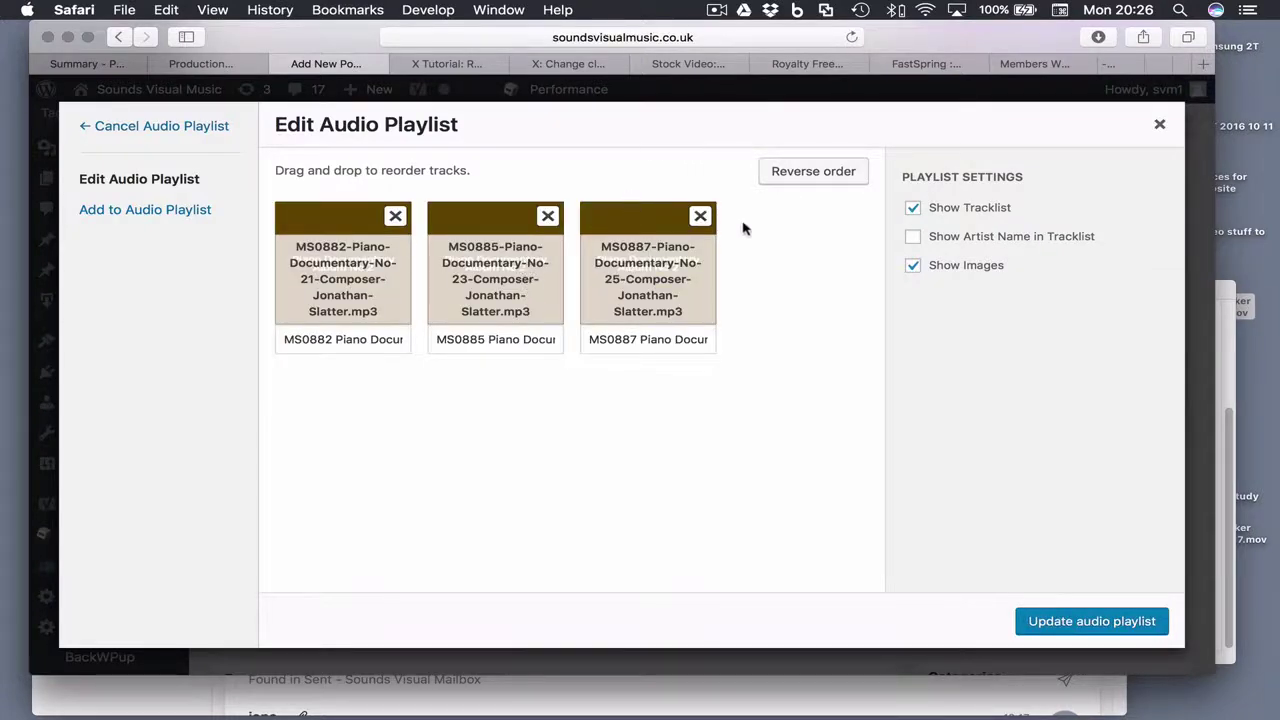
{"action": "left_click", "coordinate": [701, 219]}
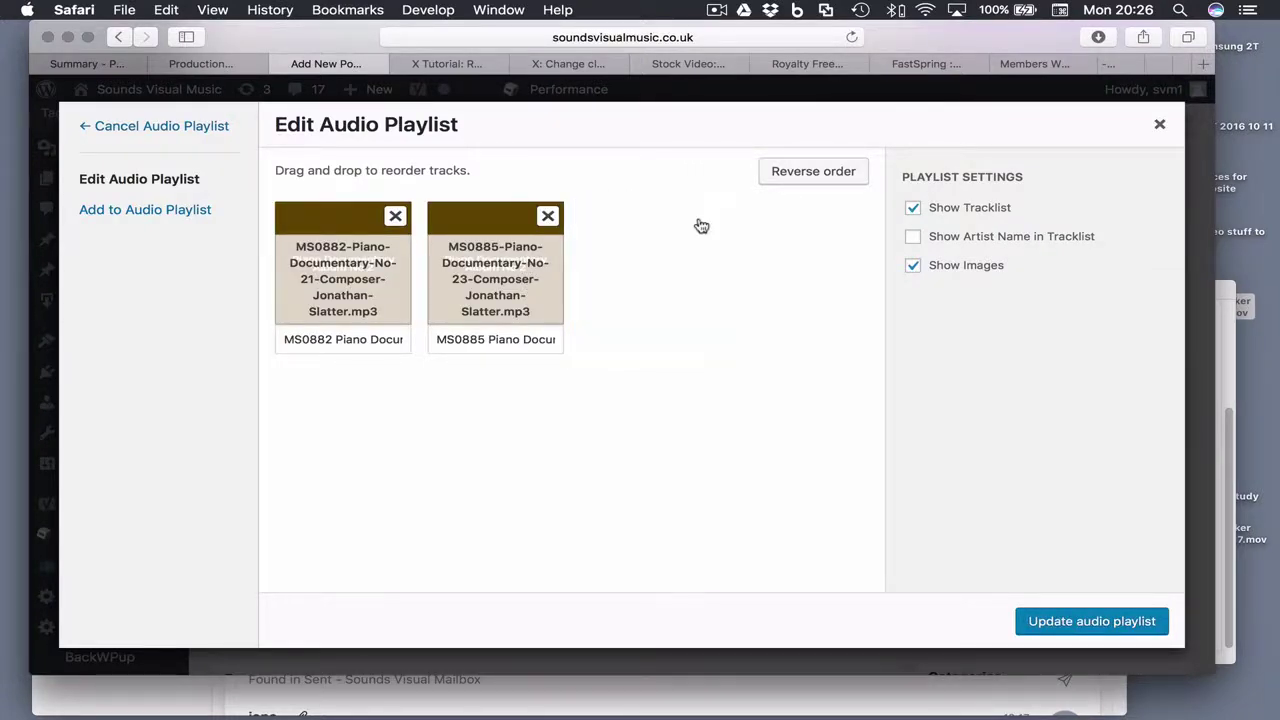
{"action": "left_click", "coordinate": [168, 213]}
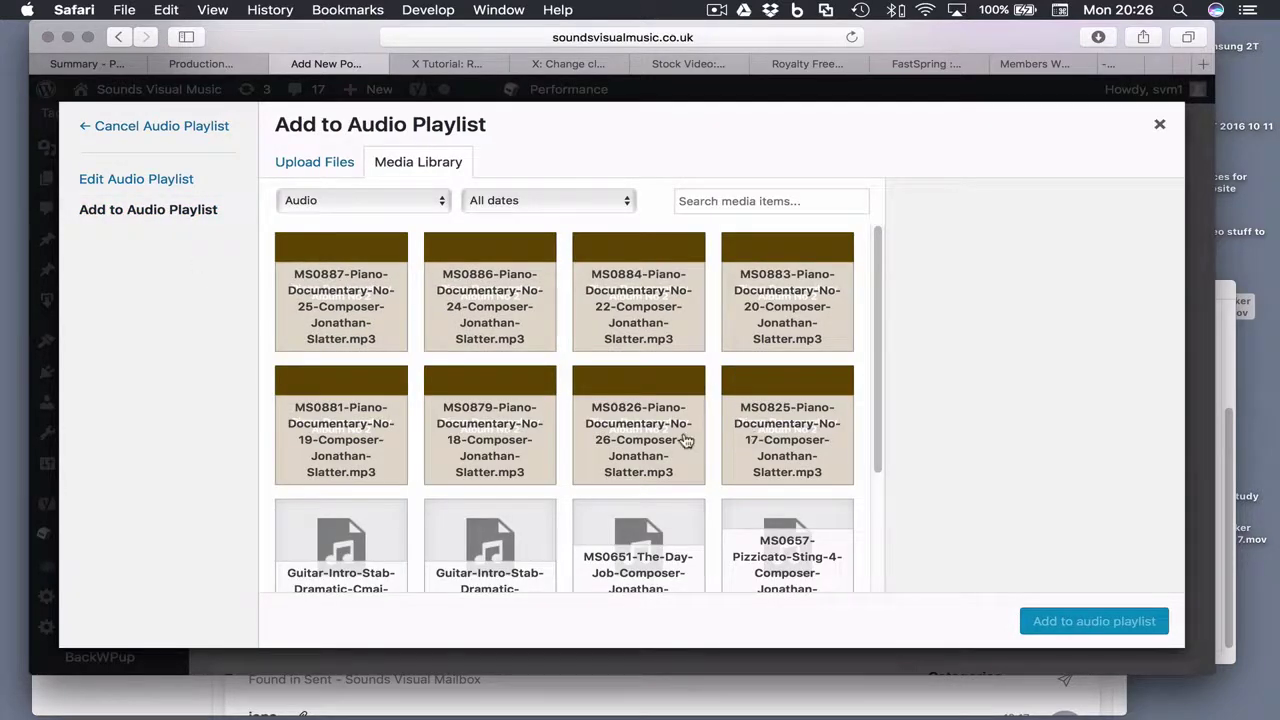
{"action": "left_click", "coordinate": [798, 448]}
{"action": "left_click", "coordinate": [663, 446]}
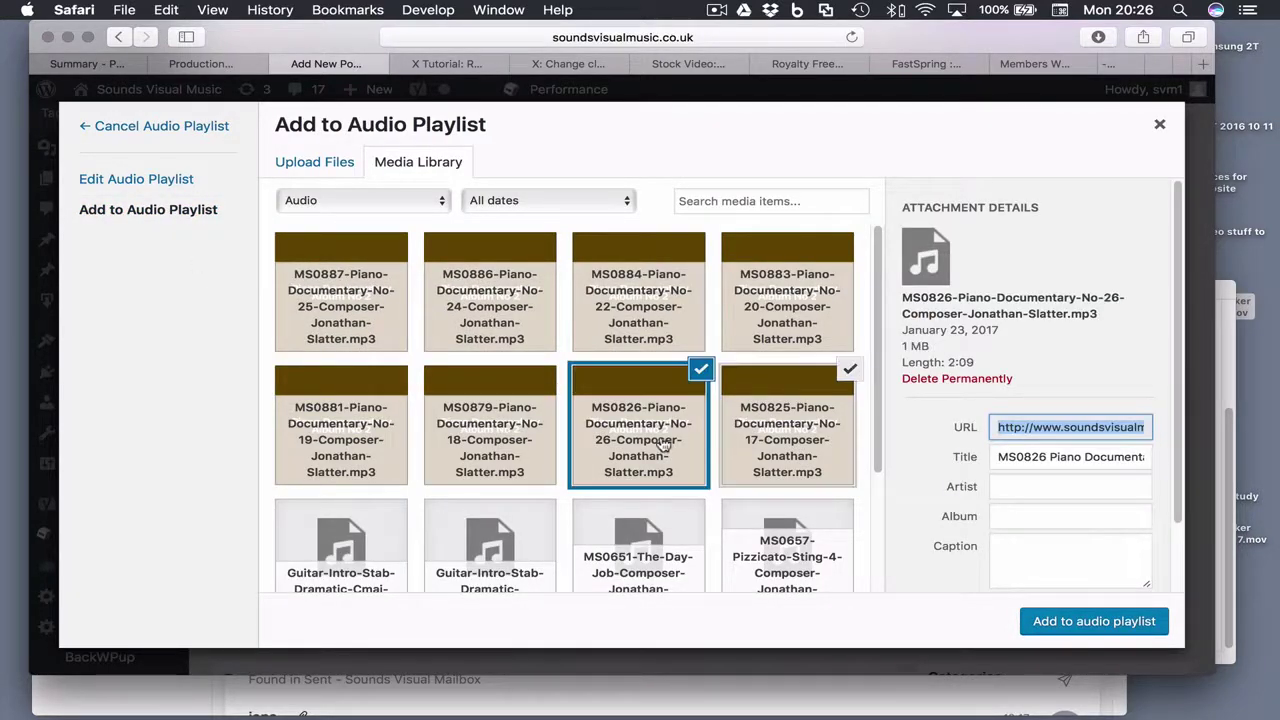
{"action": "left_click", "coordinate": [1066, 620]}
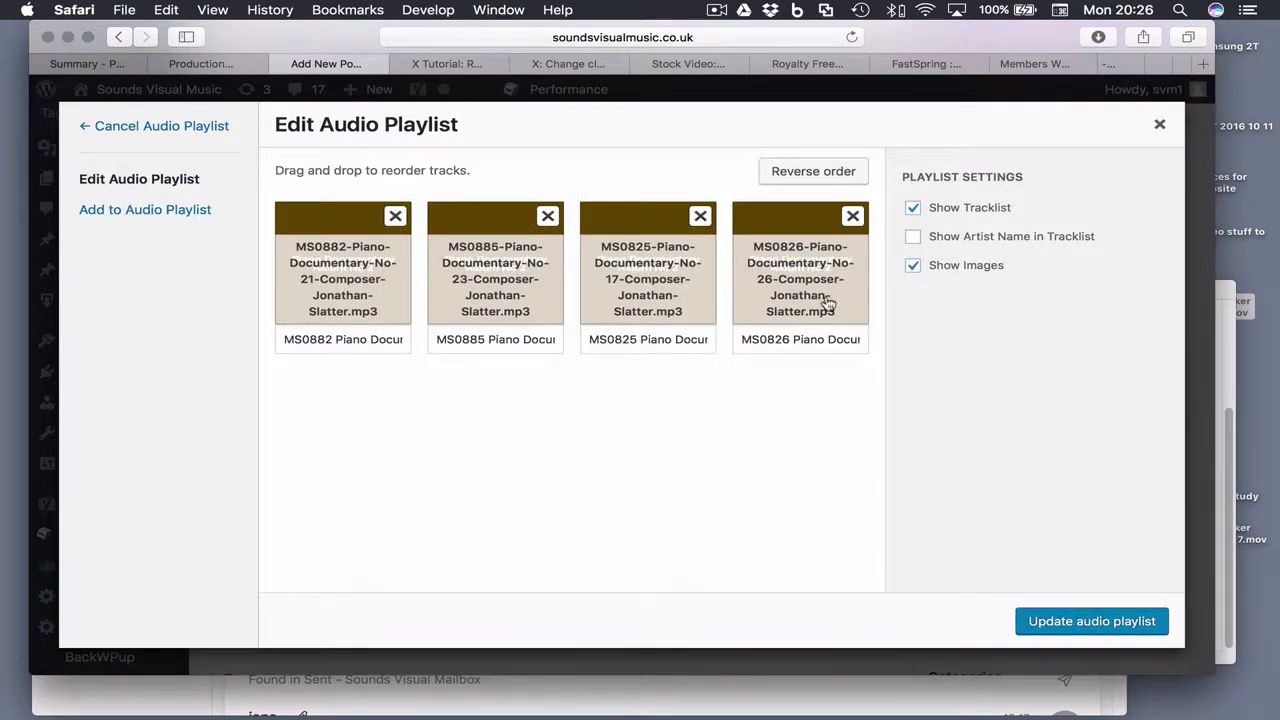
{"action": "left_click_drag", "start_coordinate": [820, 300], "coordinate": [634, 290]}
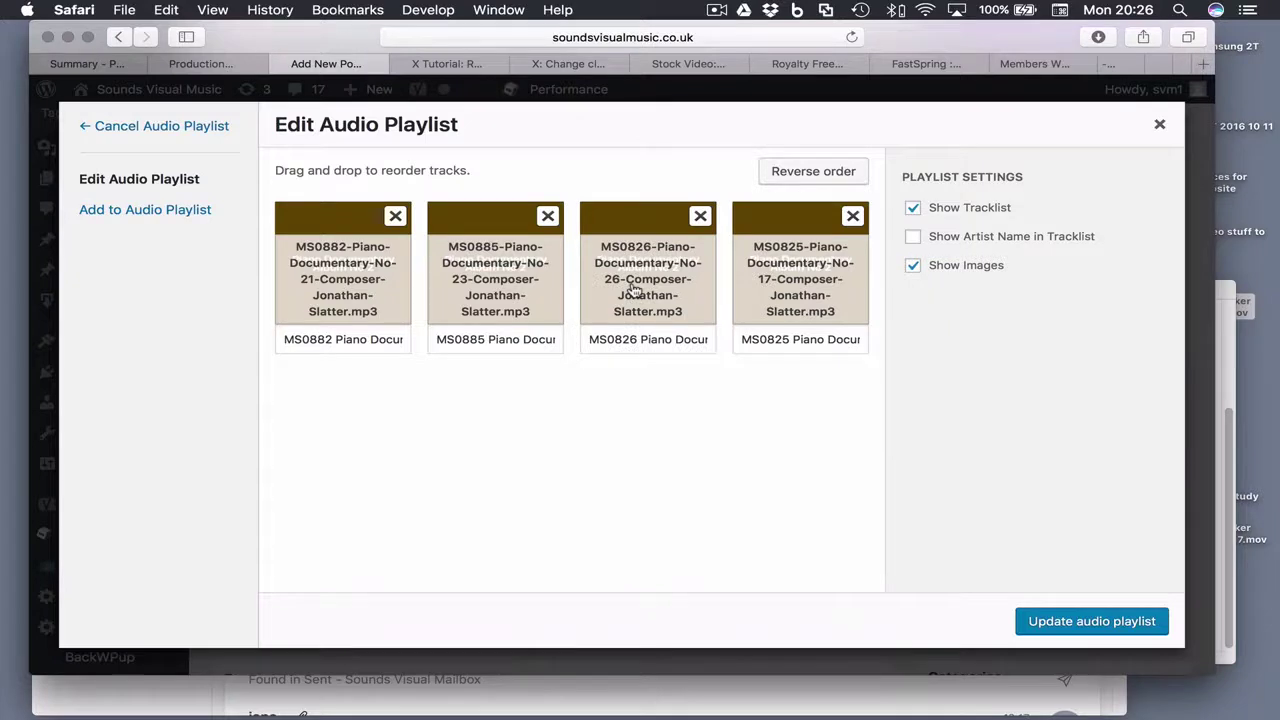
{"action": "left_click", "coordinate": [1077, 623]}
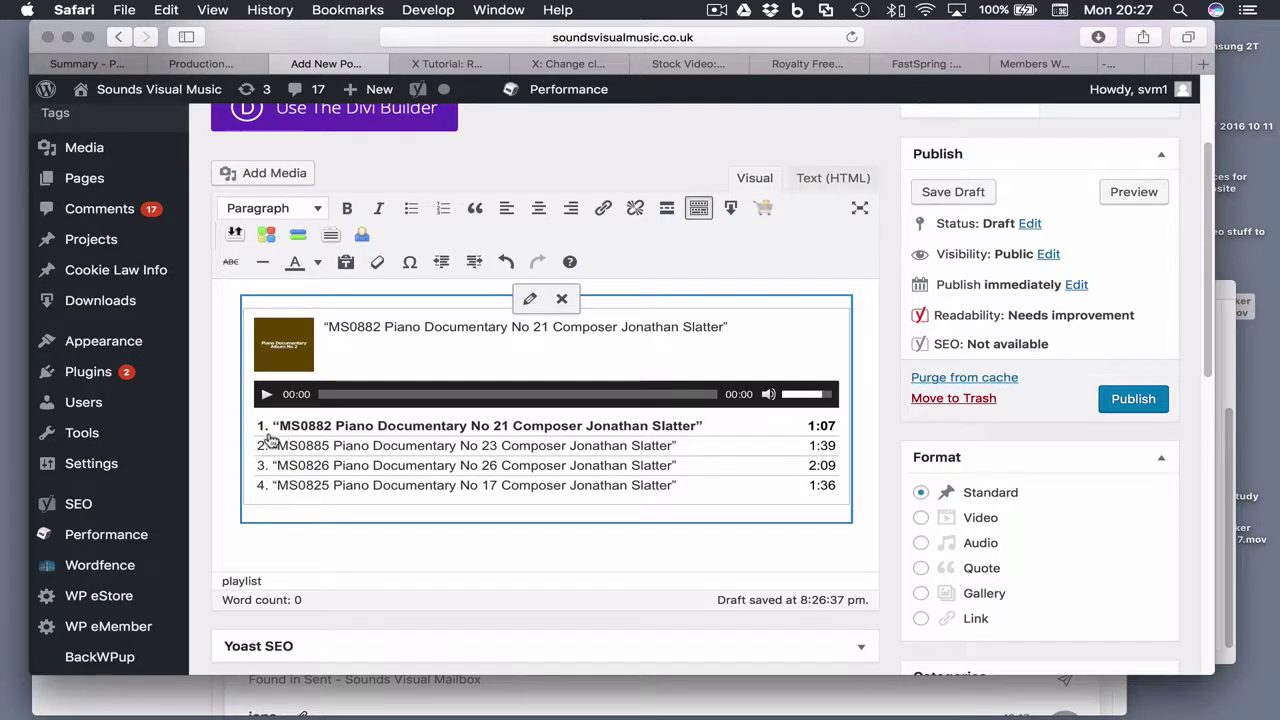
{"action": "left_click", "coordinate": [297, 452]}
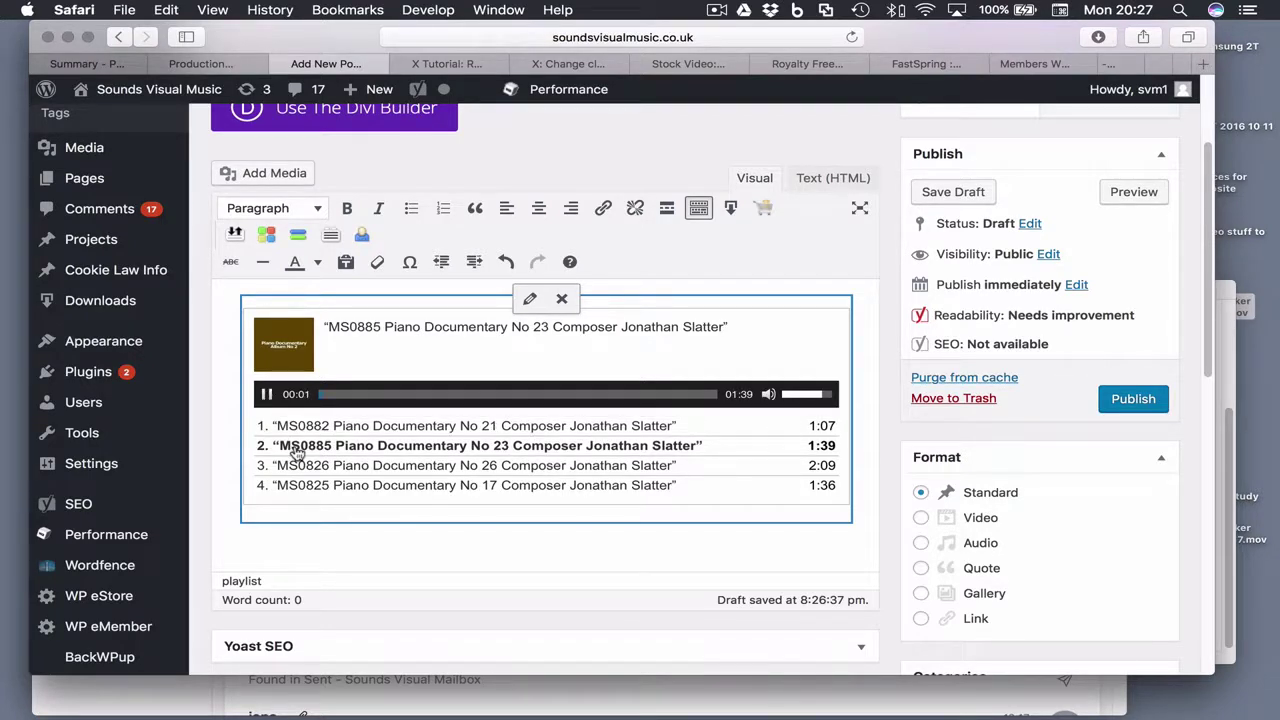
{"action": "left_click", "coordinate": [303, 484]}
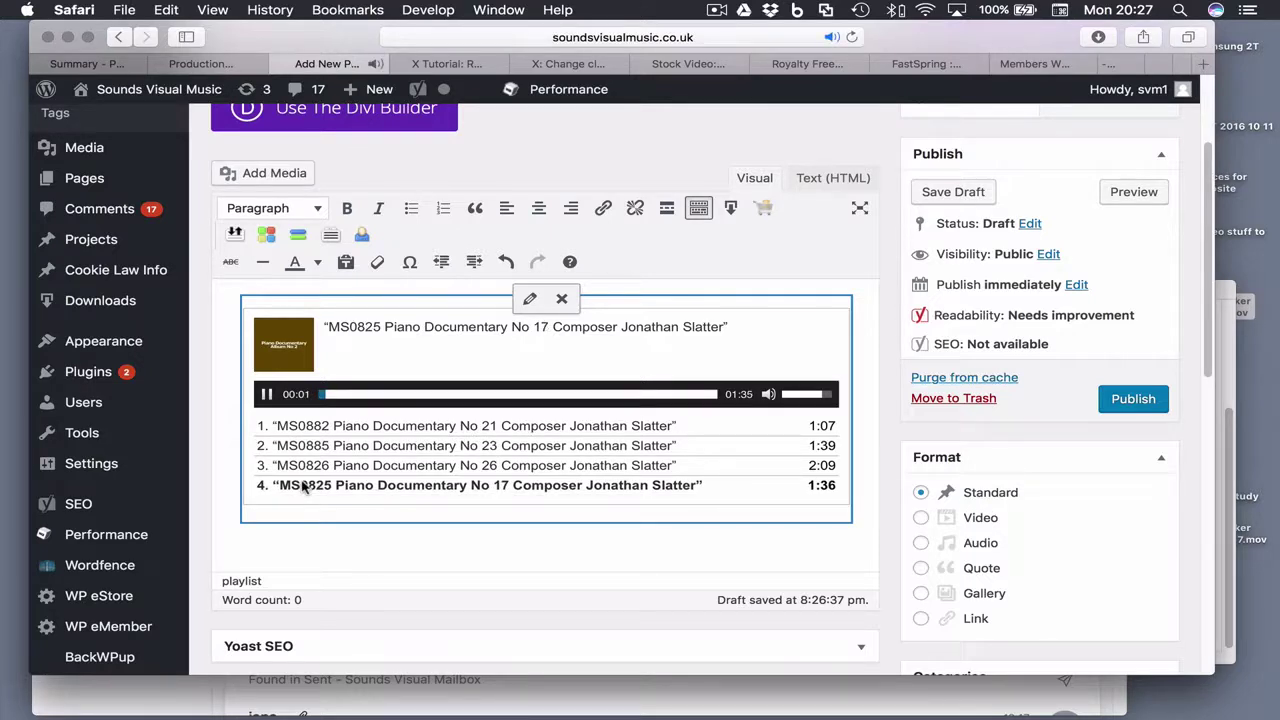
{"action": "left_click", "coordinate": [267, 395]}
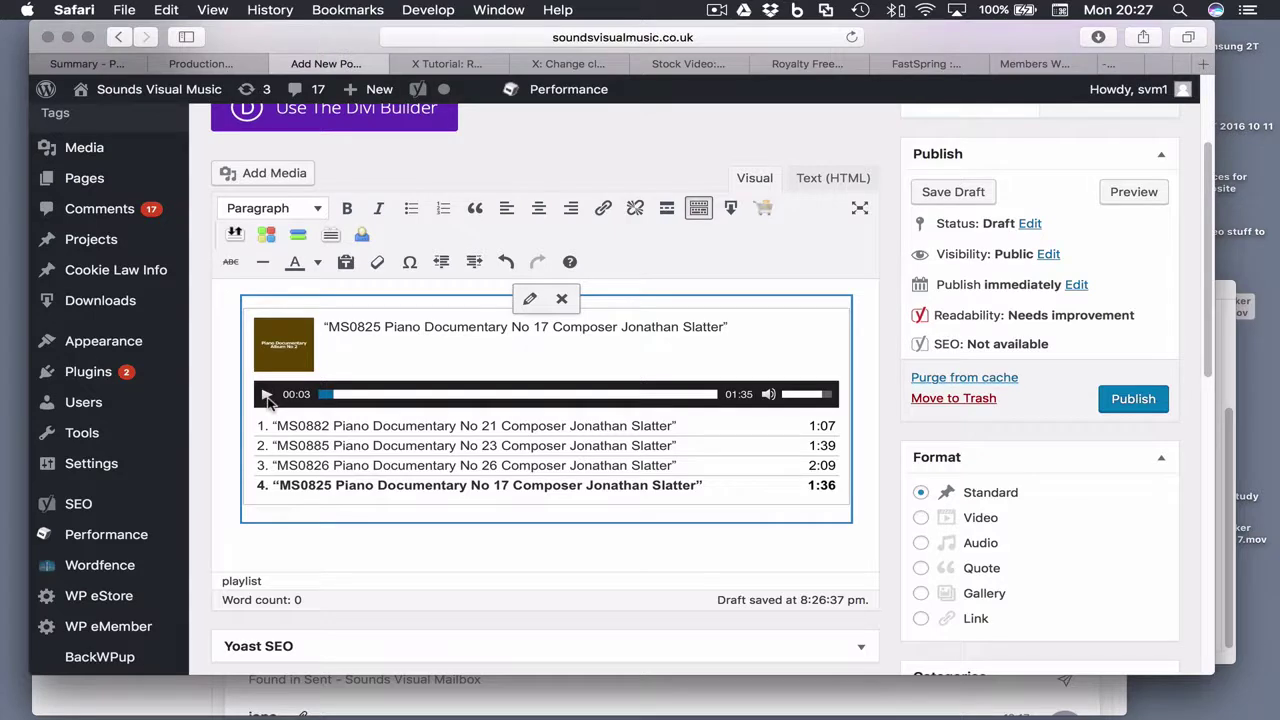